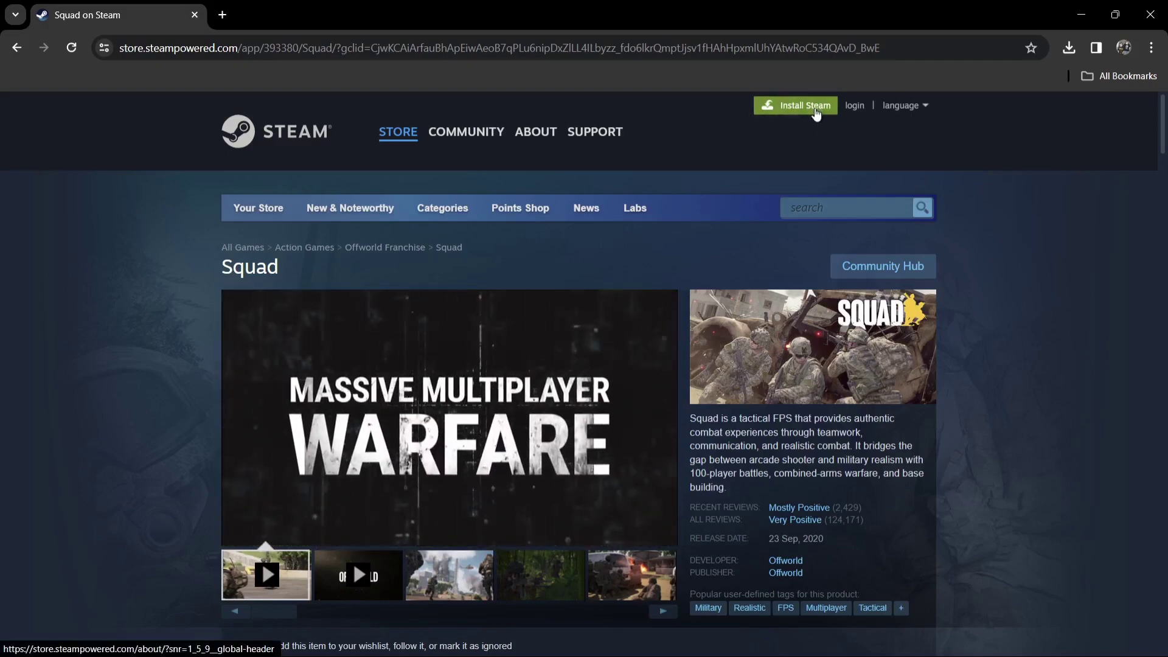
- Download SteamSetup.exe (2.2 MB) from the Steam website and confirm it finished
left_click(804, 106)
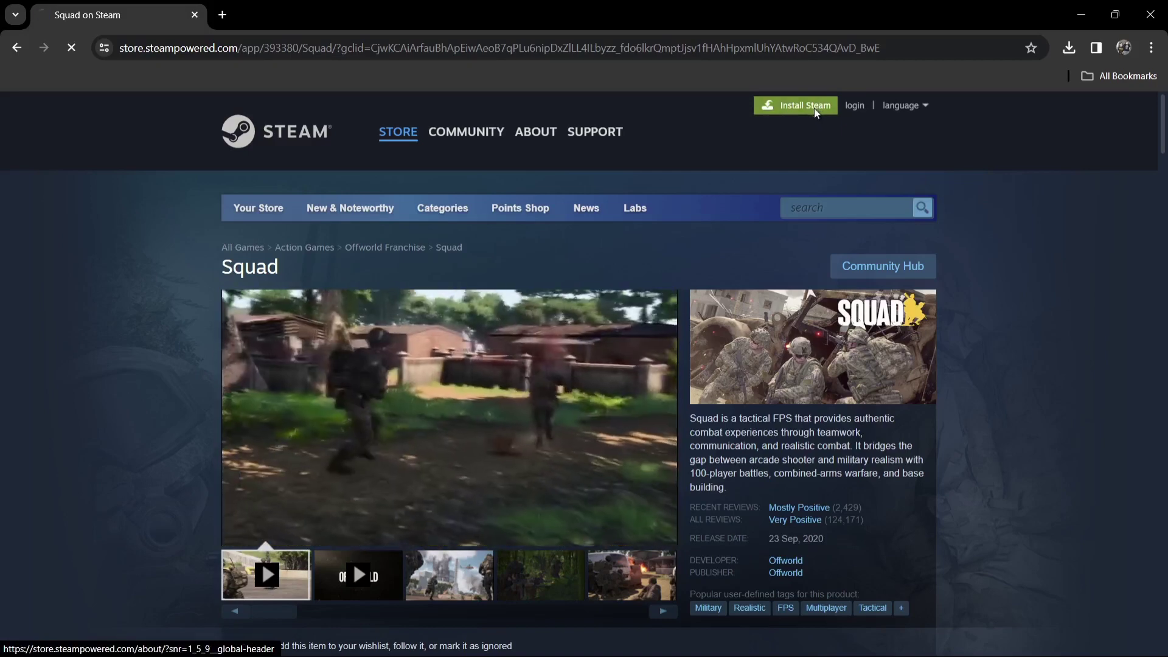
left_click(813, 107)
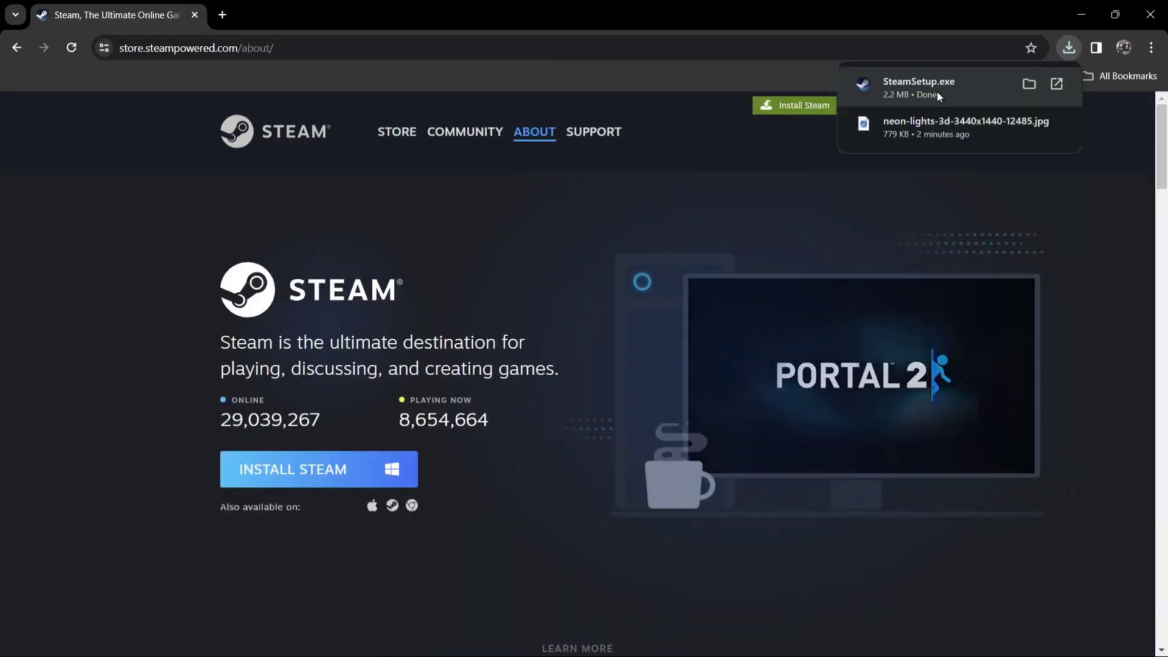
- Run SteamSetup.exe and advance past the welcome page, keeping English as the language
left_click(905, 92)
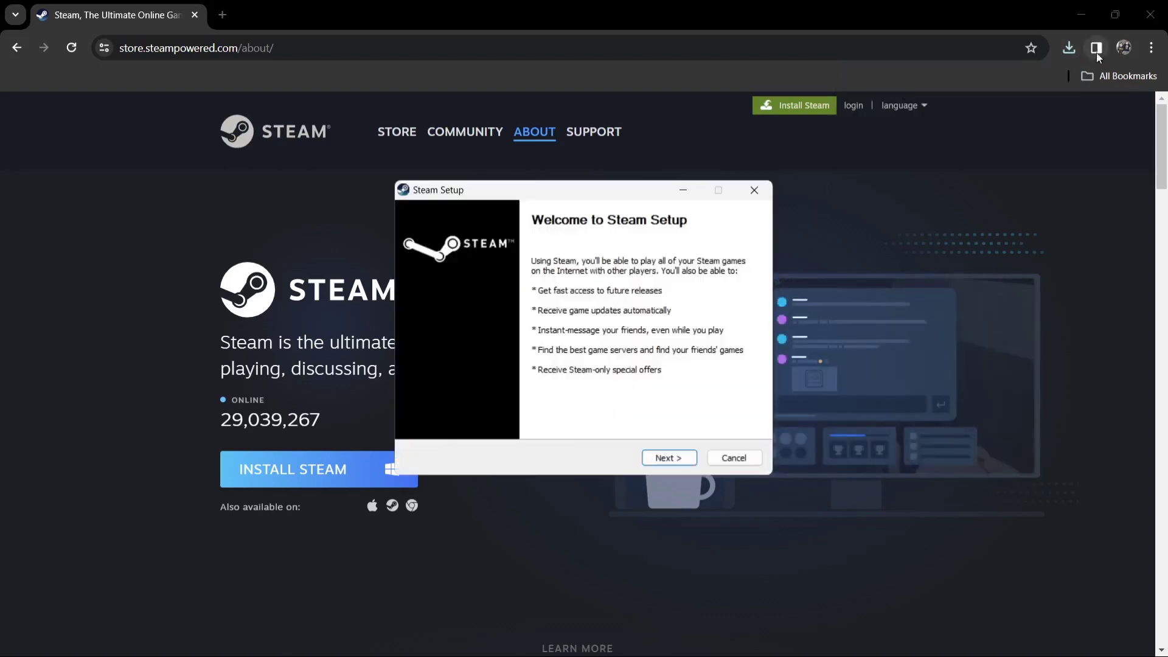
left_click(1081, 14)
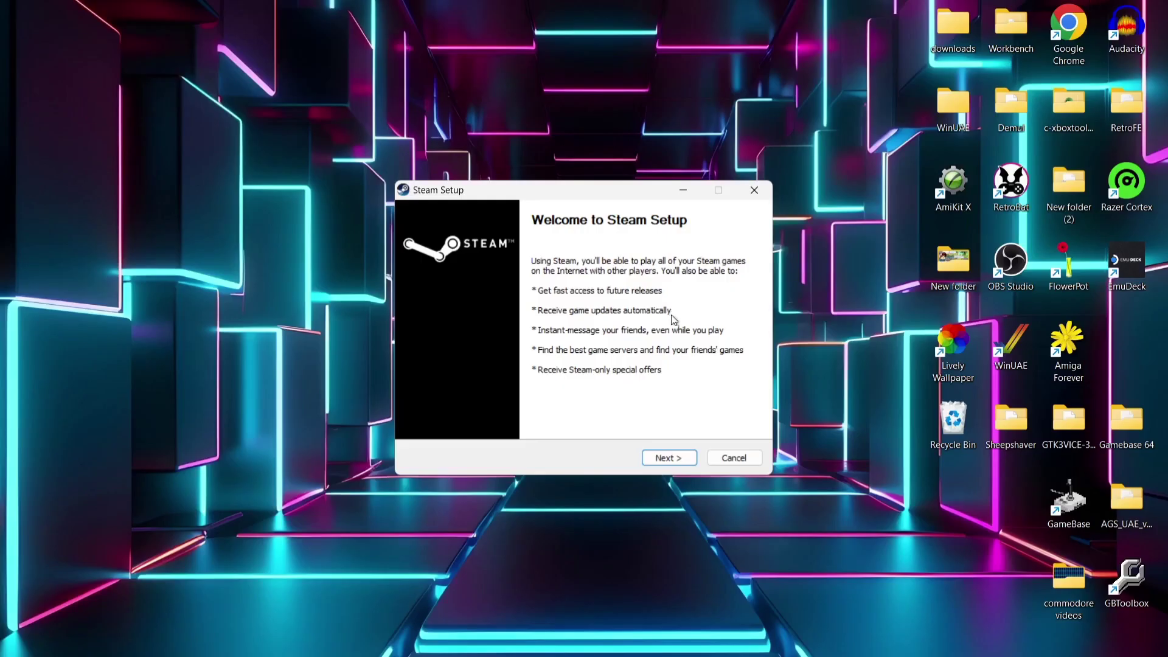
left_click(665, 460)
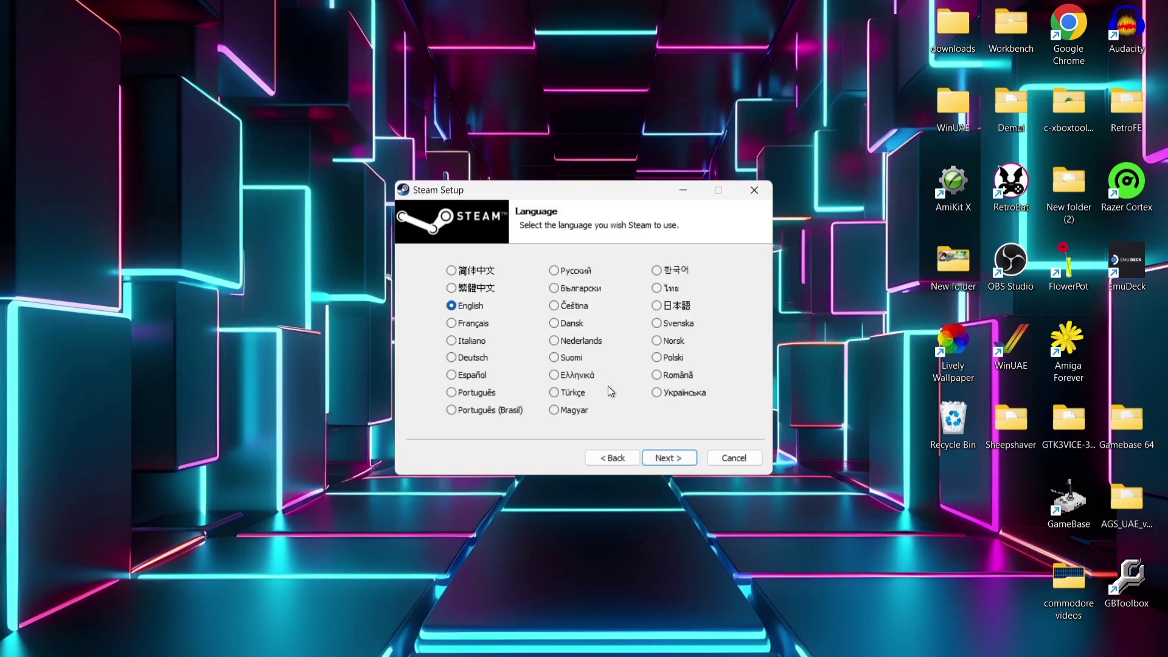
left_click(676, 460)
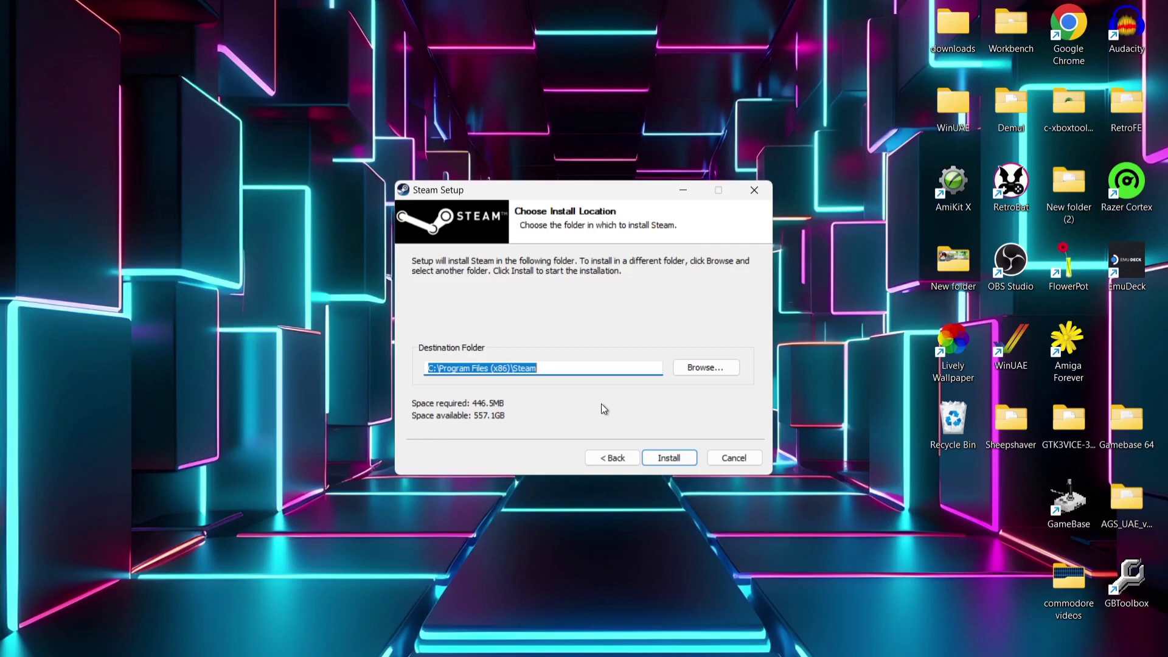
- Keep C:\Program Files (x86)\Steam as the destination folder and start the installation
left_click(707, 367)
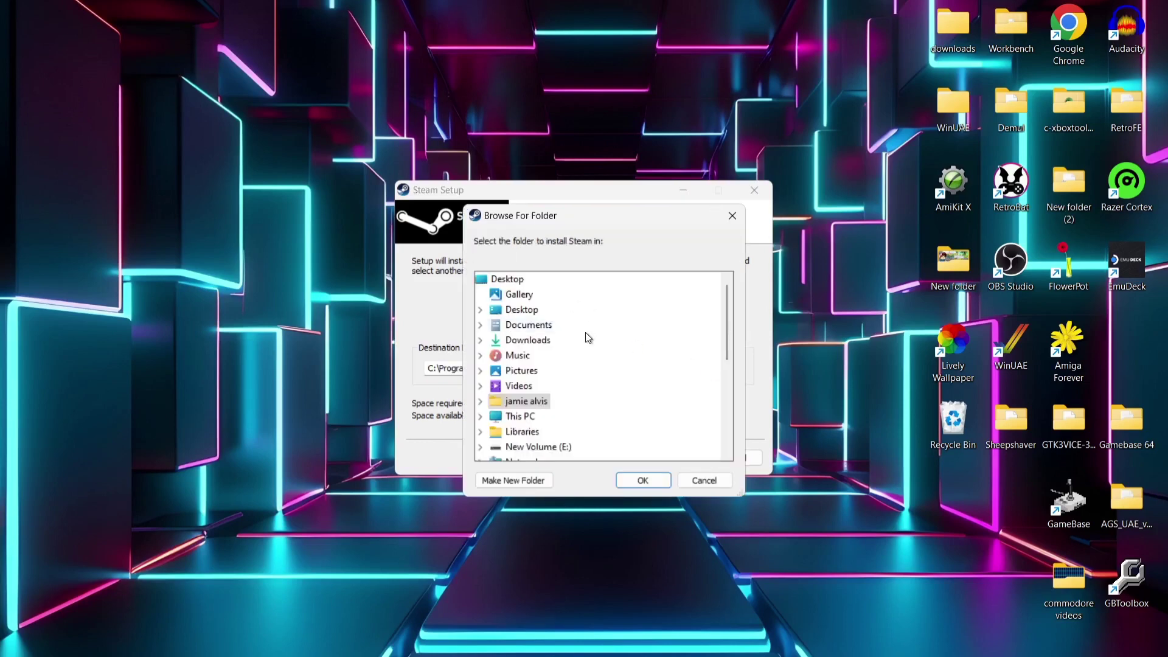
left_click(732, 216)
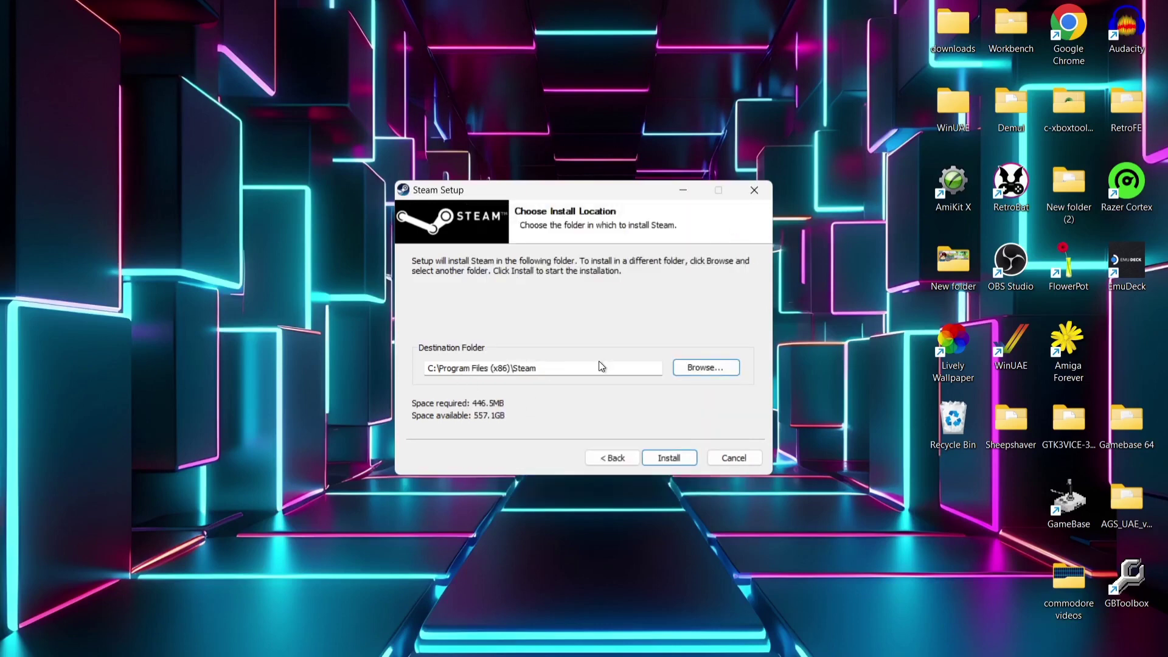
left_click(514, 366)
double_click(514, 367)
left_click(562, 365)
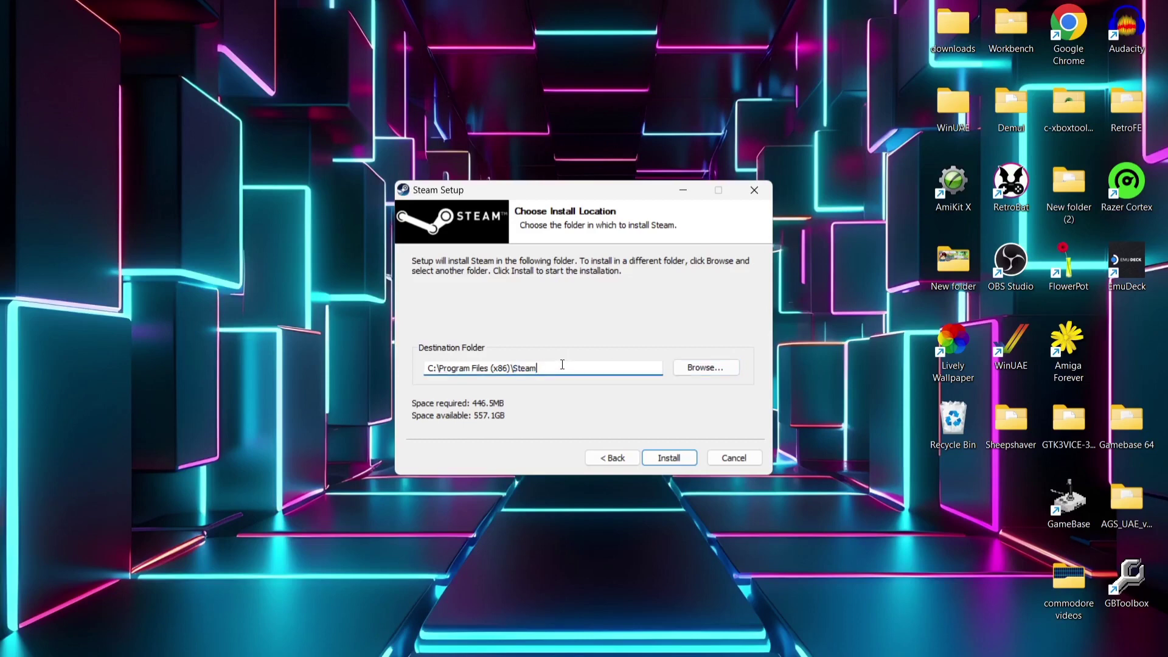
left_click(661, 464)
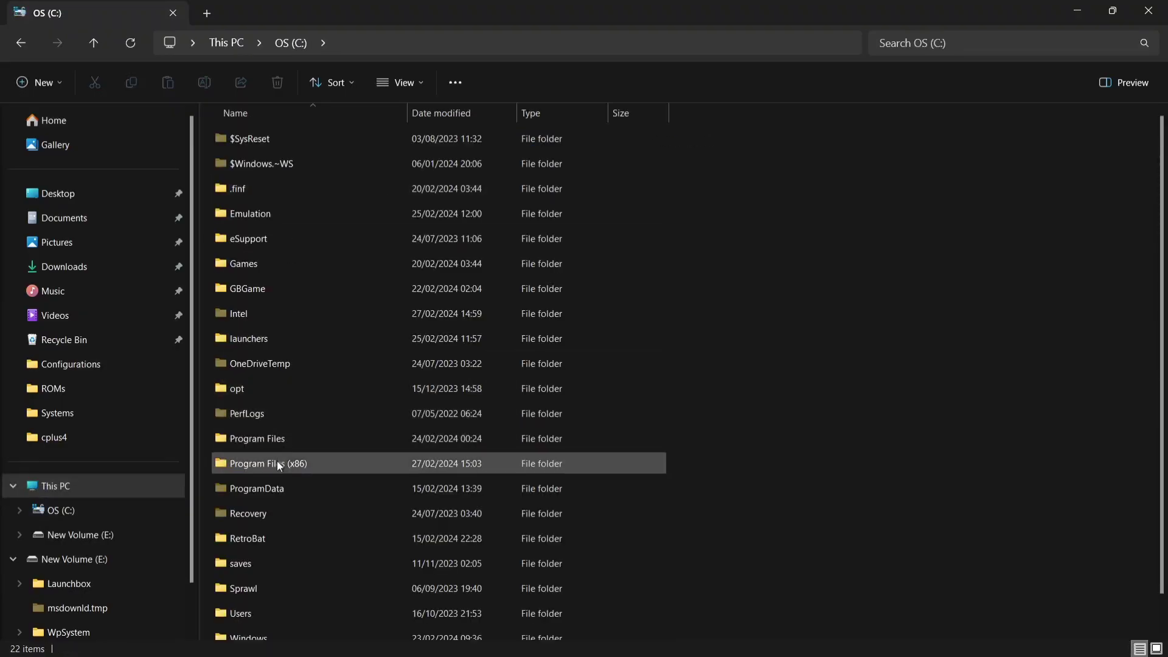
- Browse to C:\Program Files (x86)\Steam to confirm Steam.exe and uninstall.exe are present
double_click(304, 465)
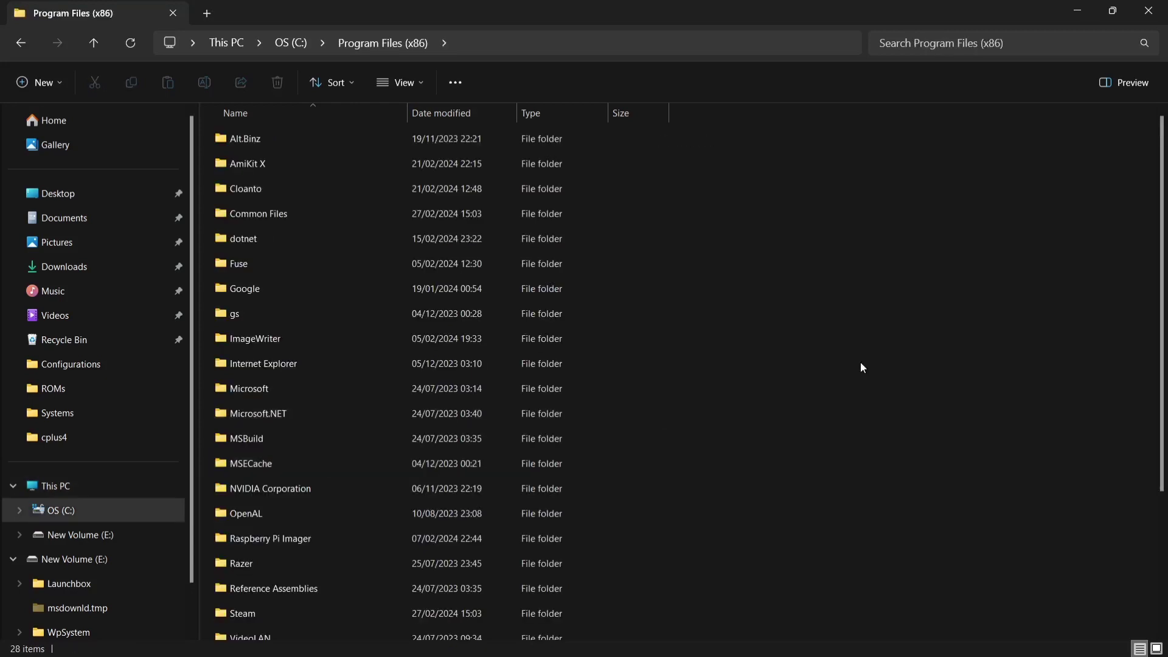
scroll(860, 368, "down", 2)
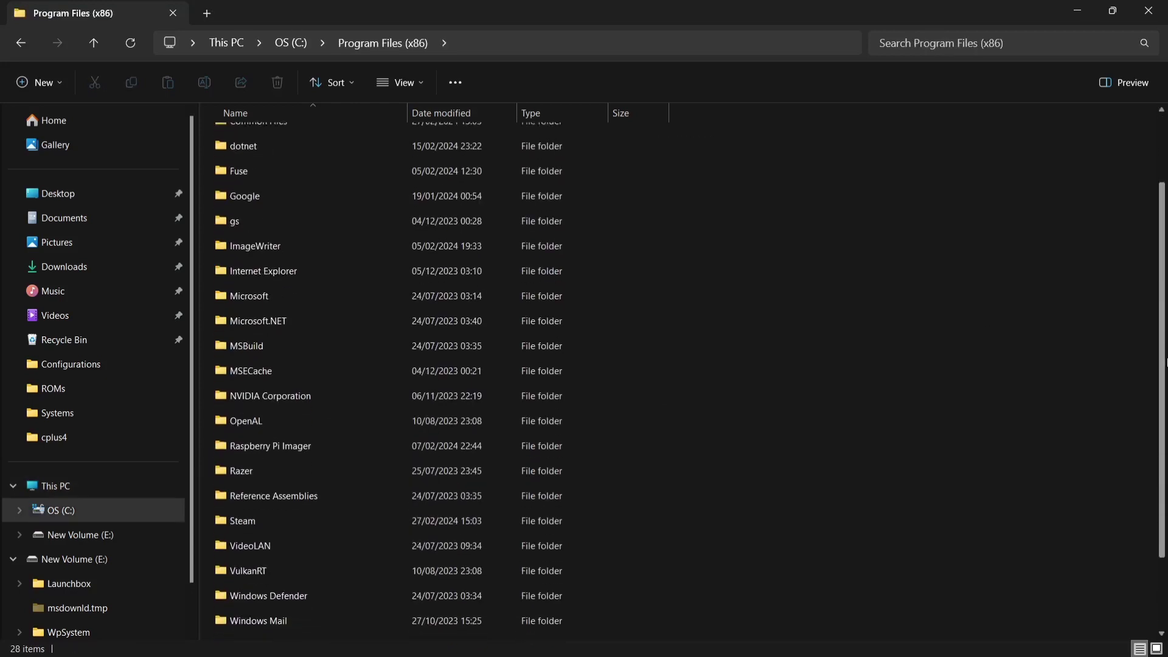
double_click(408, 522)
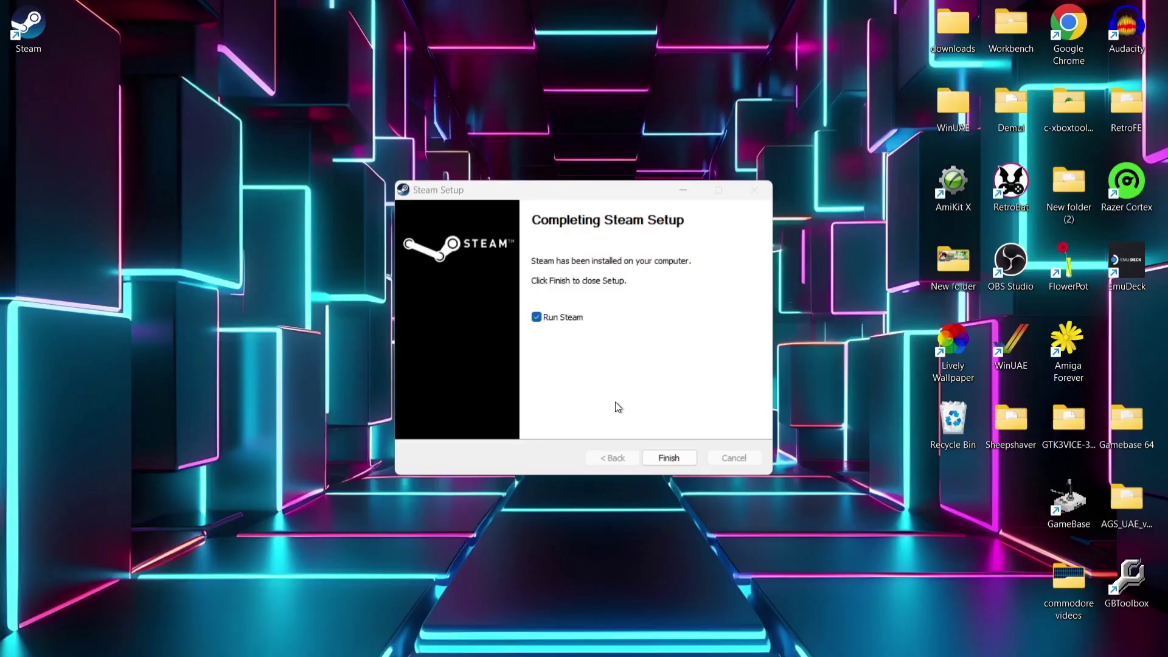
- Finish Steam Setup with Run Steam ticked so Steam updates and opens its store
left_click(665, 456)
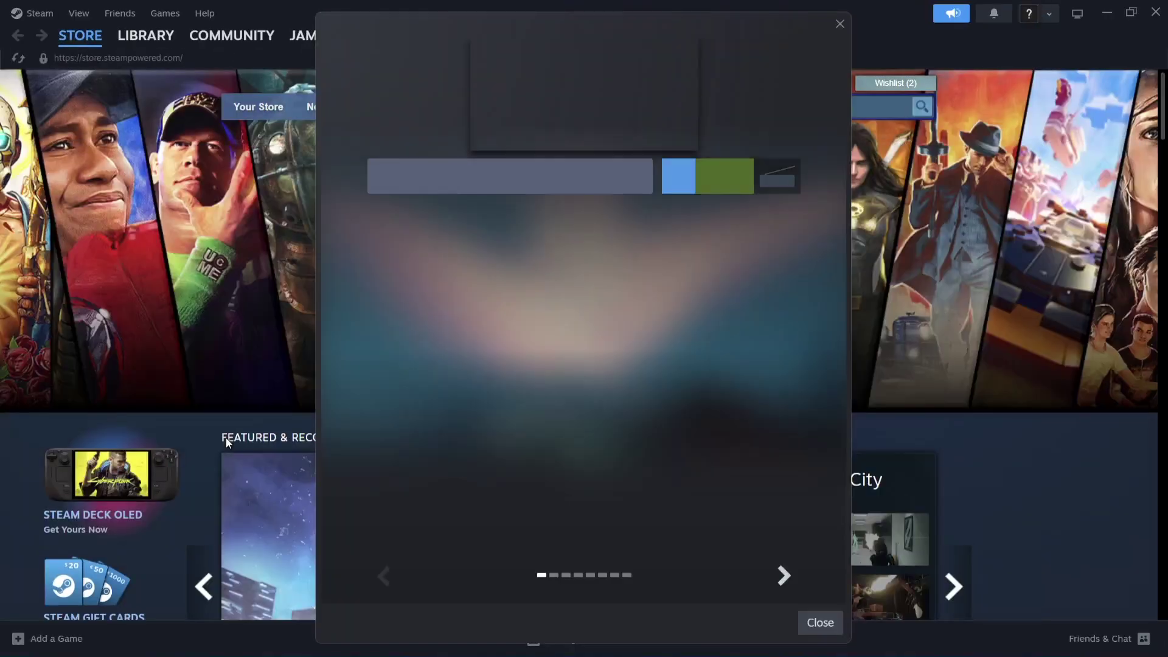
- Dismiss the Pacific Drive promotion and search the Steam store for 'retroarch'
left_click(840, 24)
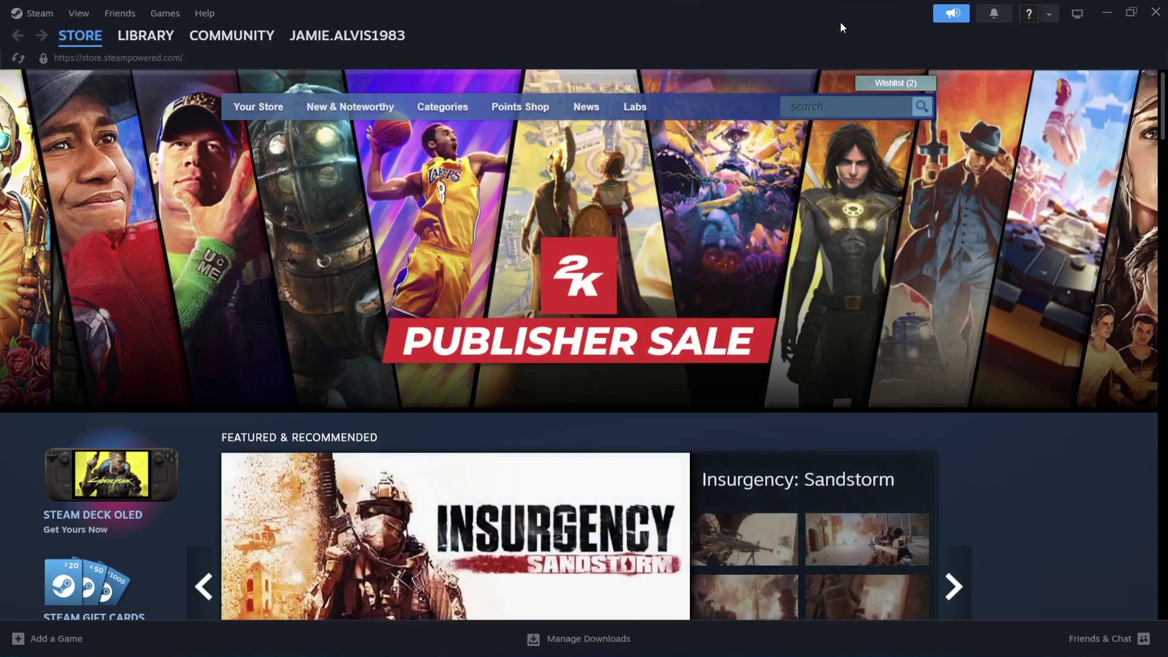
mouse_move(67, 40)
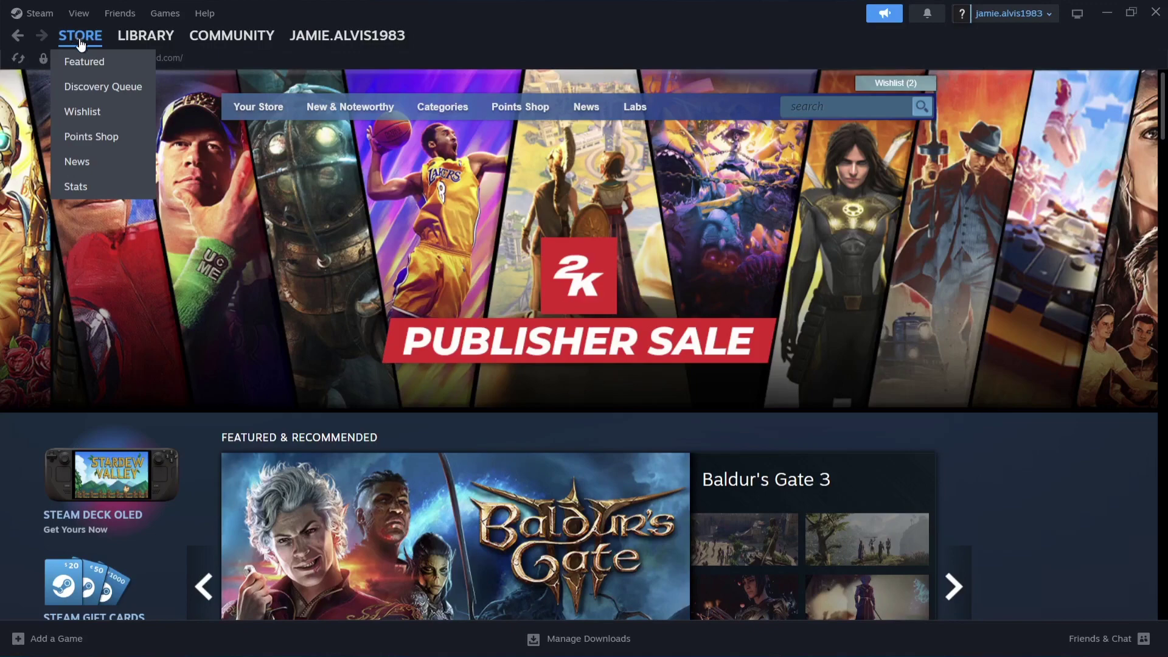
left_click(833, 104)
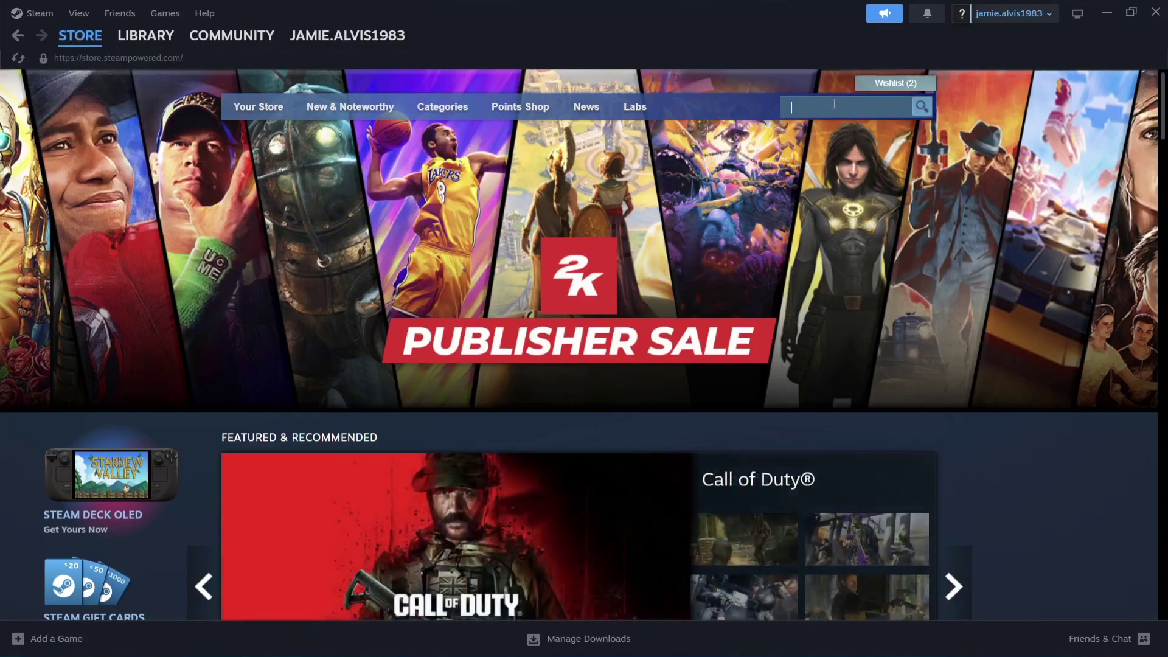
type("retroarch")
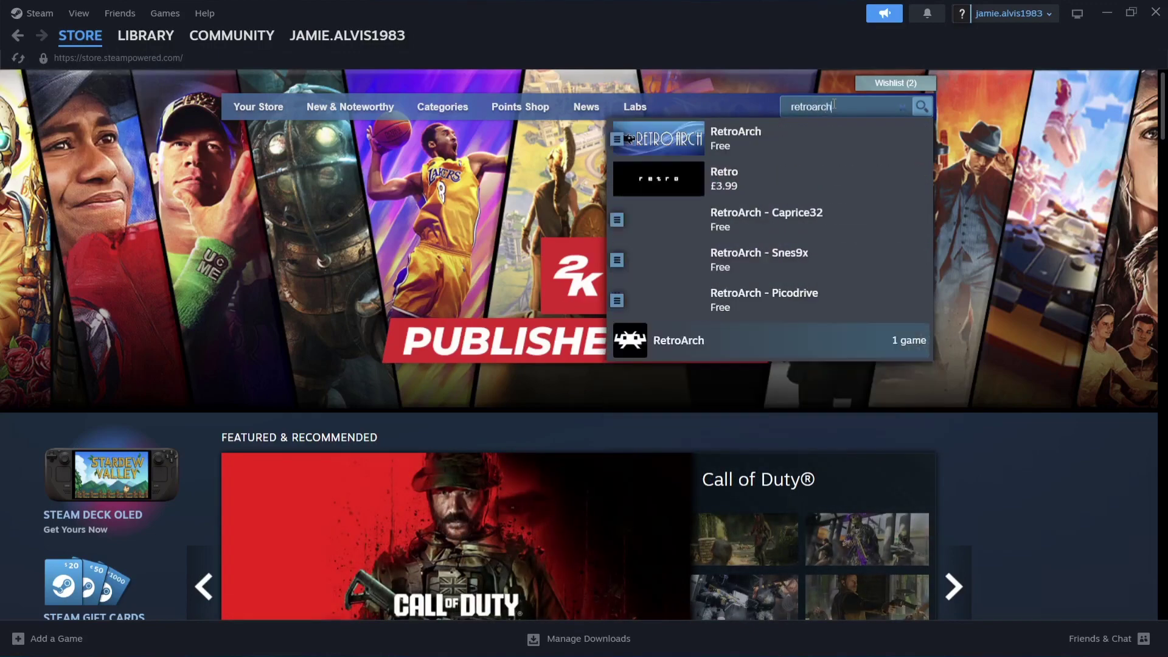
- Open the RetroArch store page and bring up its install prompt with Play Now
left_click(731, 137)
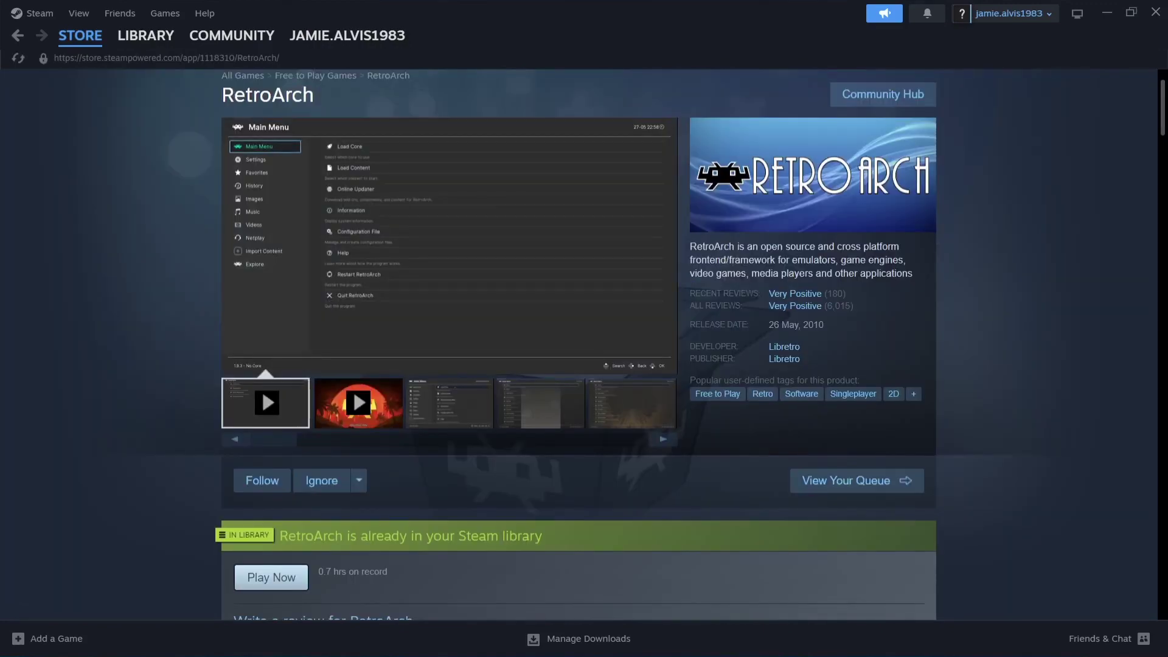
scroll(262, 389, "down", 2)
scroll(261, 389, "down", 3)
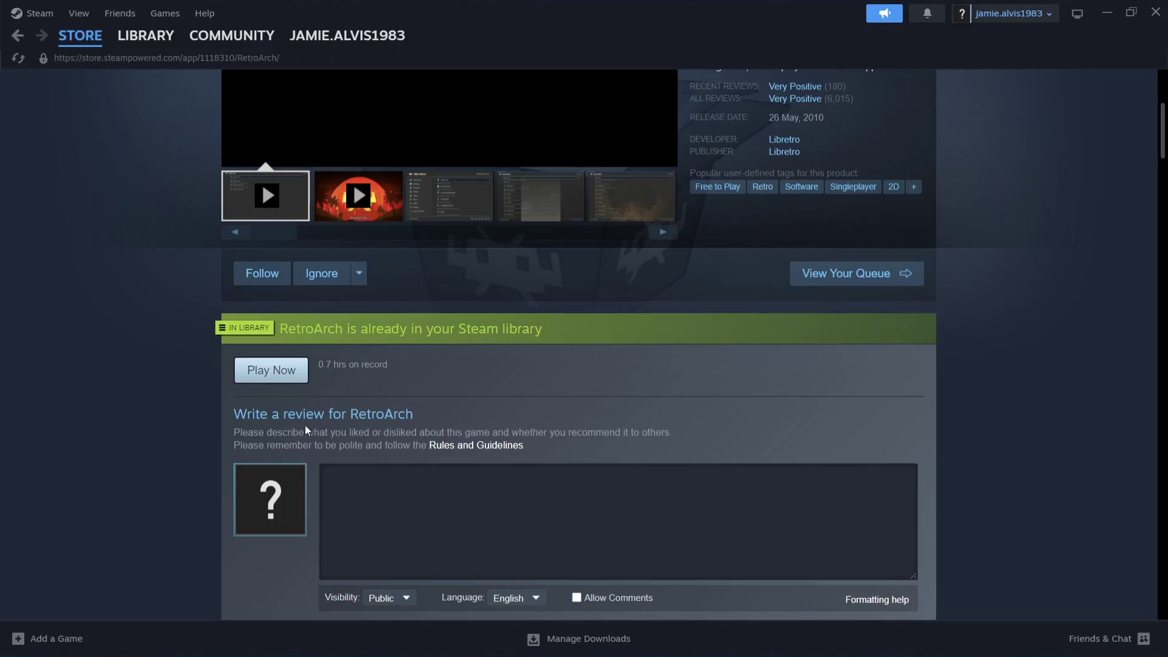
left_click(281, 378)
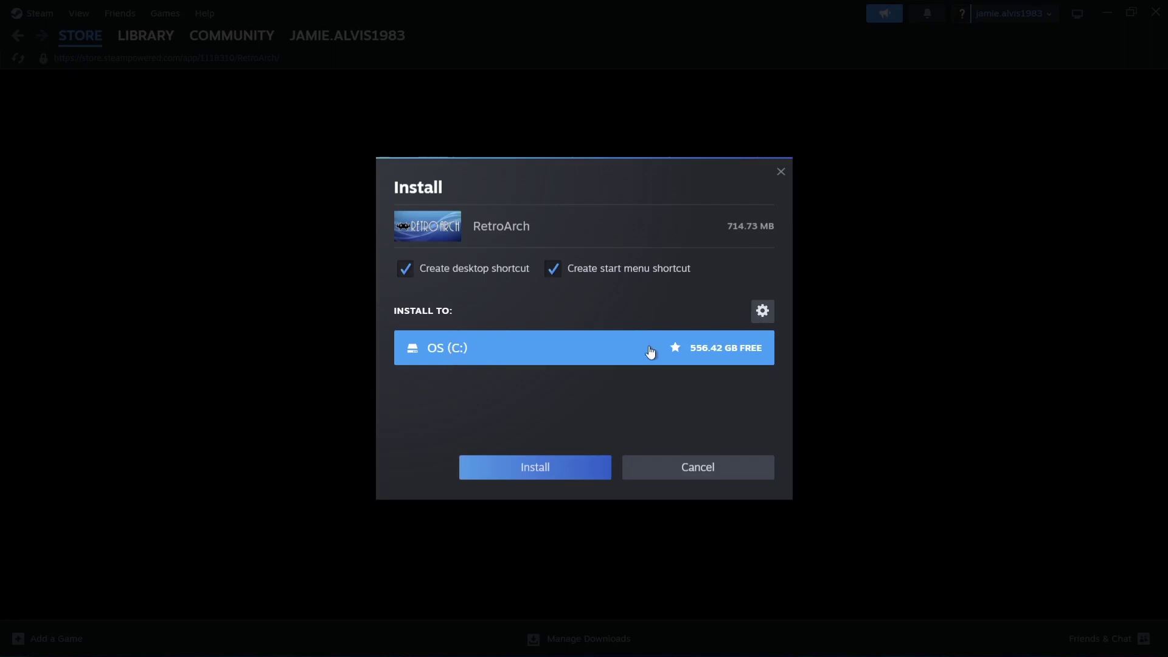
- Install RetroArch (714.73 MB) to the C drive, then return to the Store home page
left_click(762, 310)
left_click(556, 469)
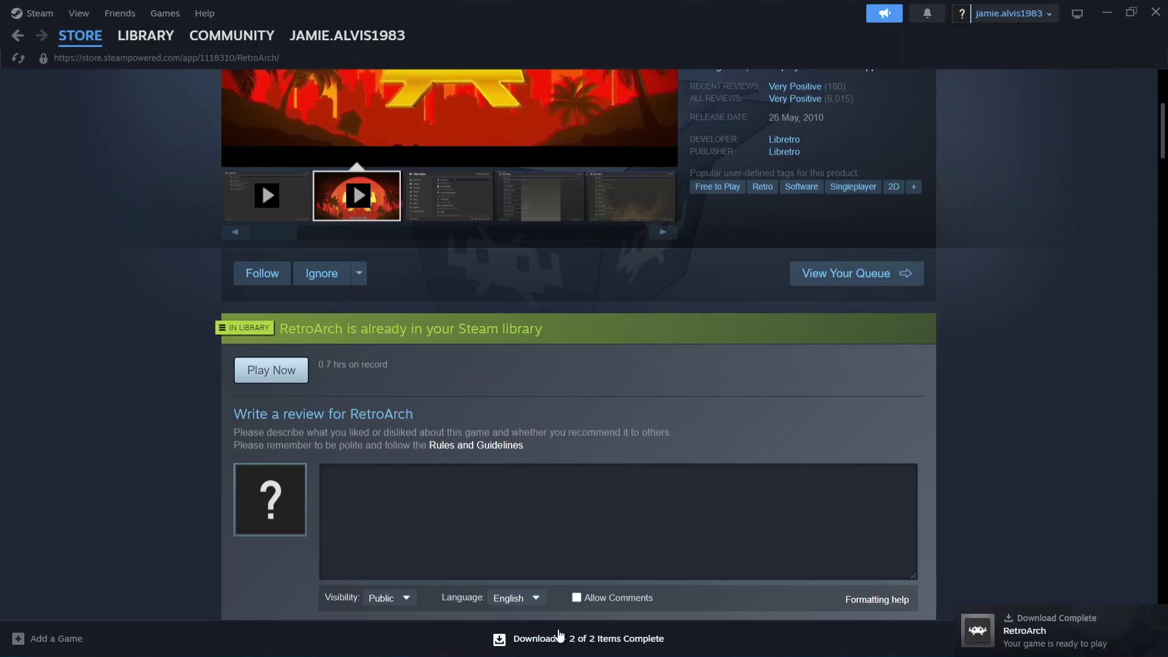
key("alt+Left")
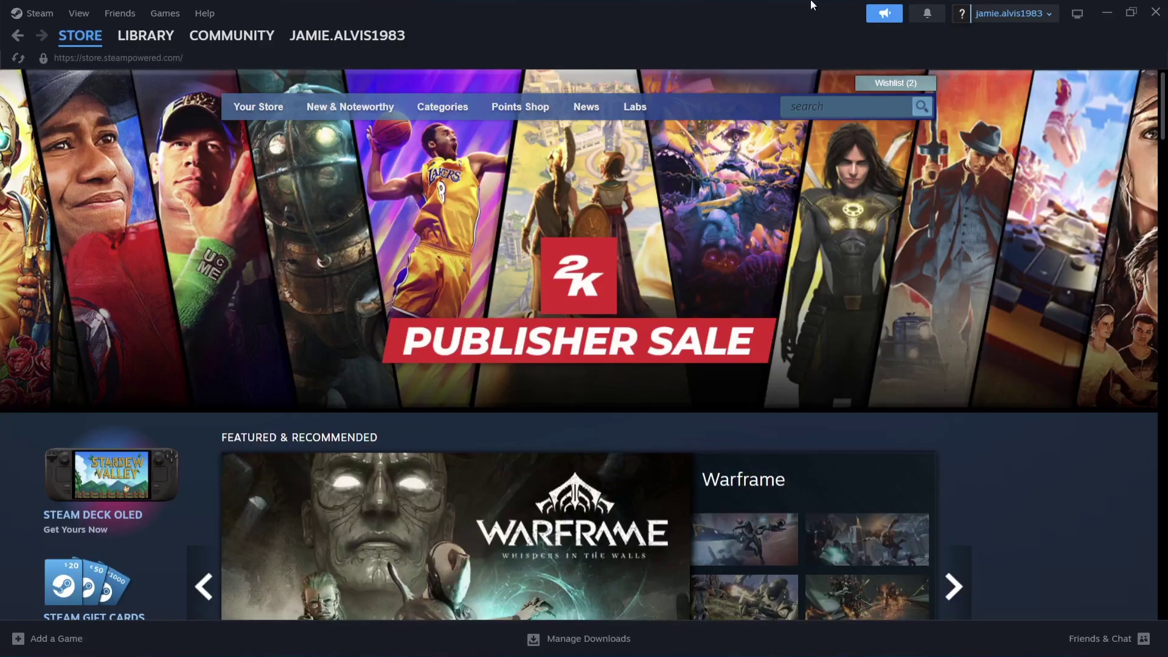
- Minimize Steam and launch RetroArch from its desktop shortcut to reach the Main Menu
left_click(1104, 12)
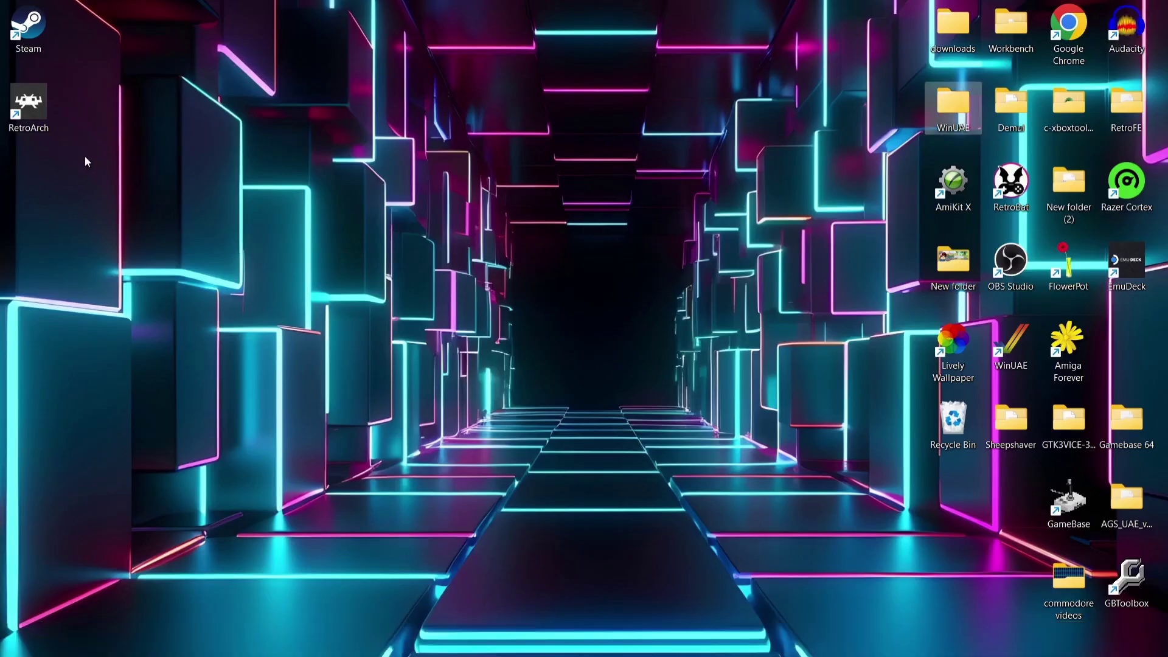
double_click(31, 110)
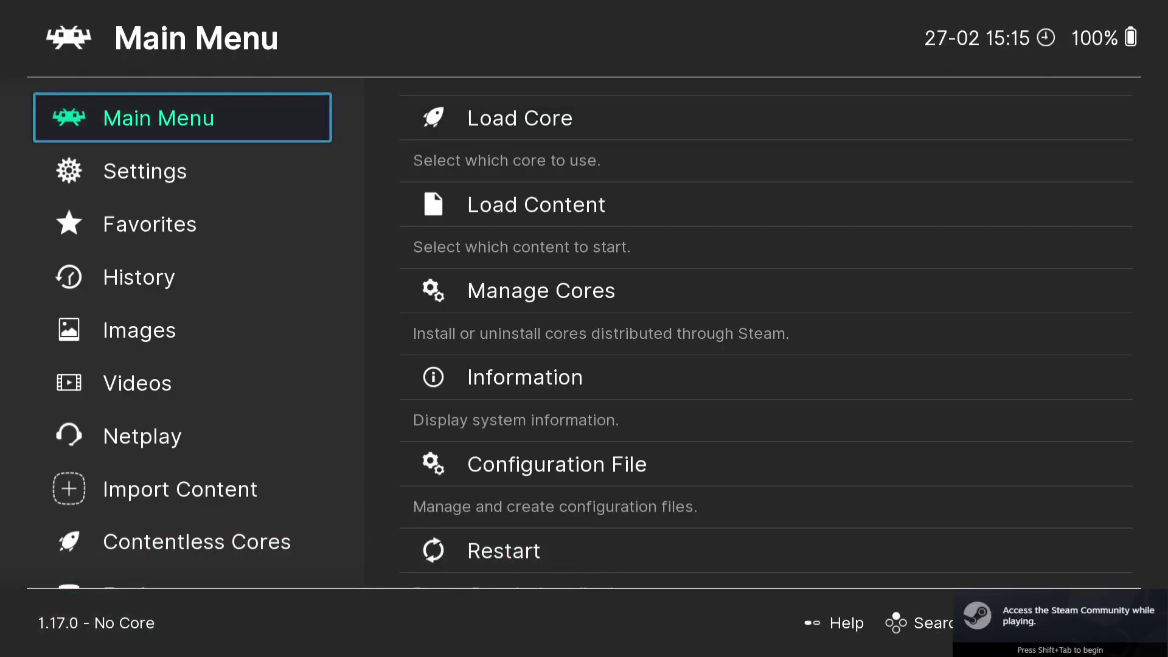
- Move from Main Menu down to the Settings category in the sidebar and enter it
key("Right")
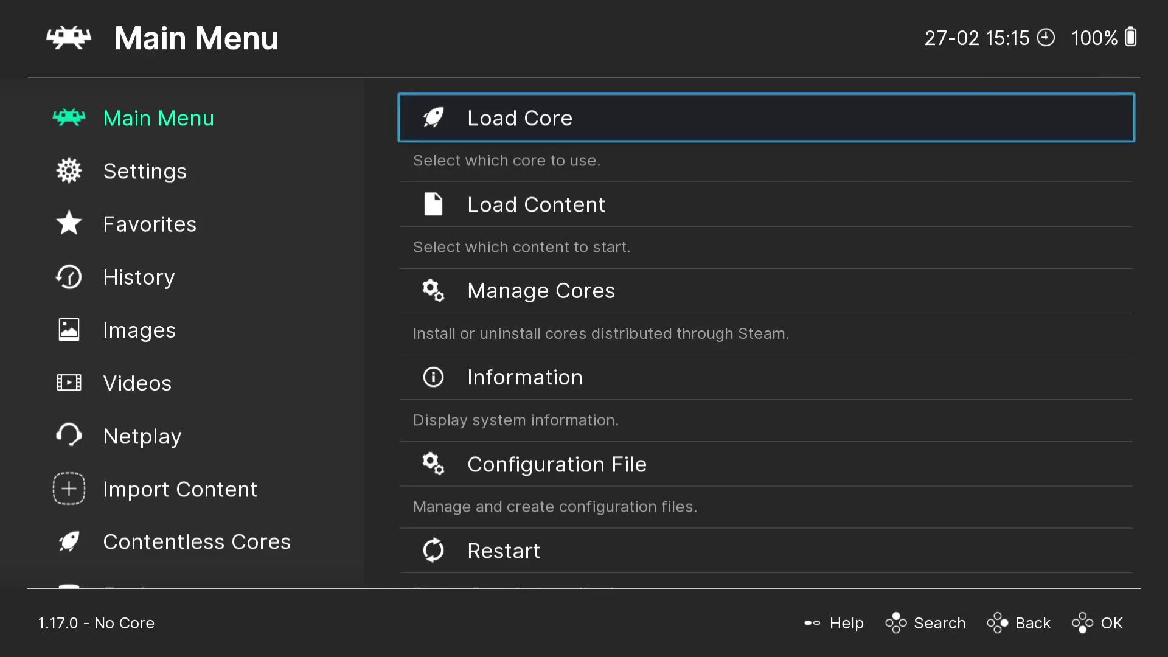
key("Left")
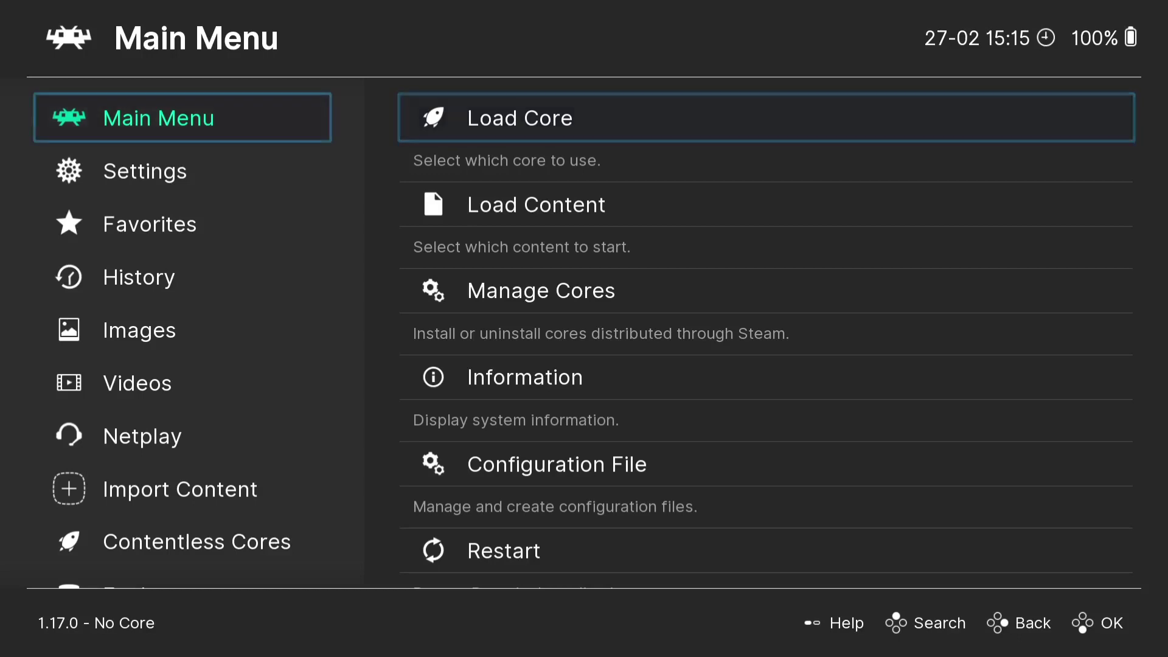
key("Down")
key("Right")
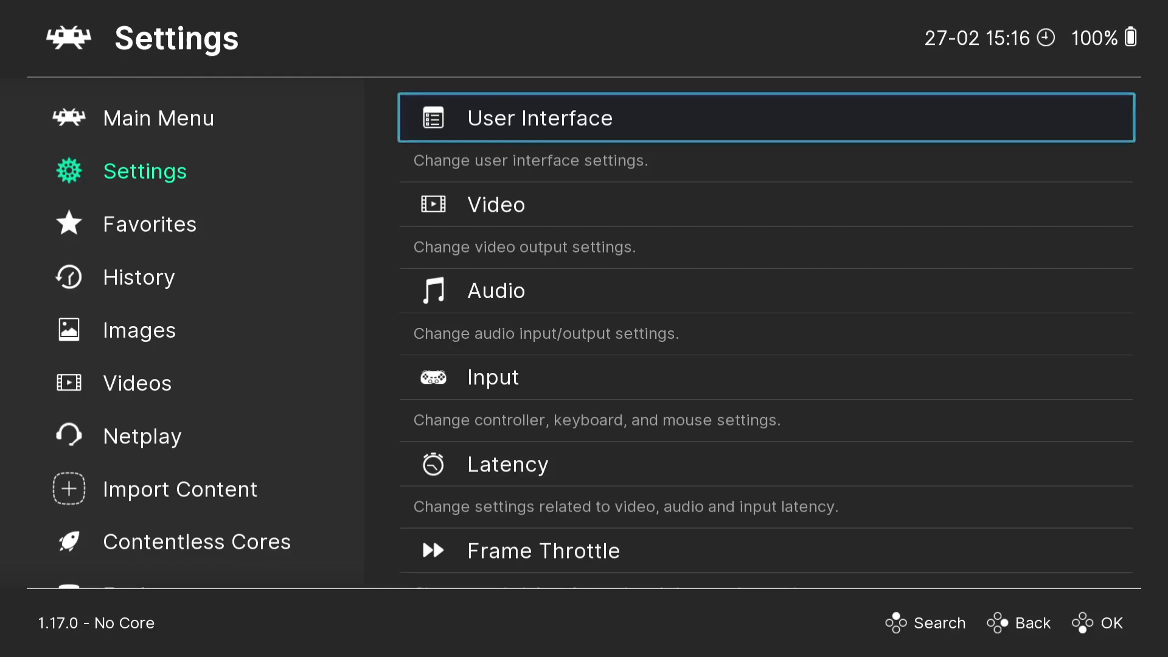
- Under Settings > User Interface, set the Menu driver from ozone to xmb
key("Down")
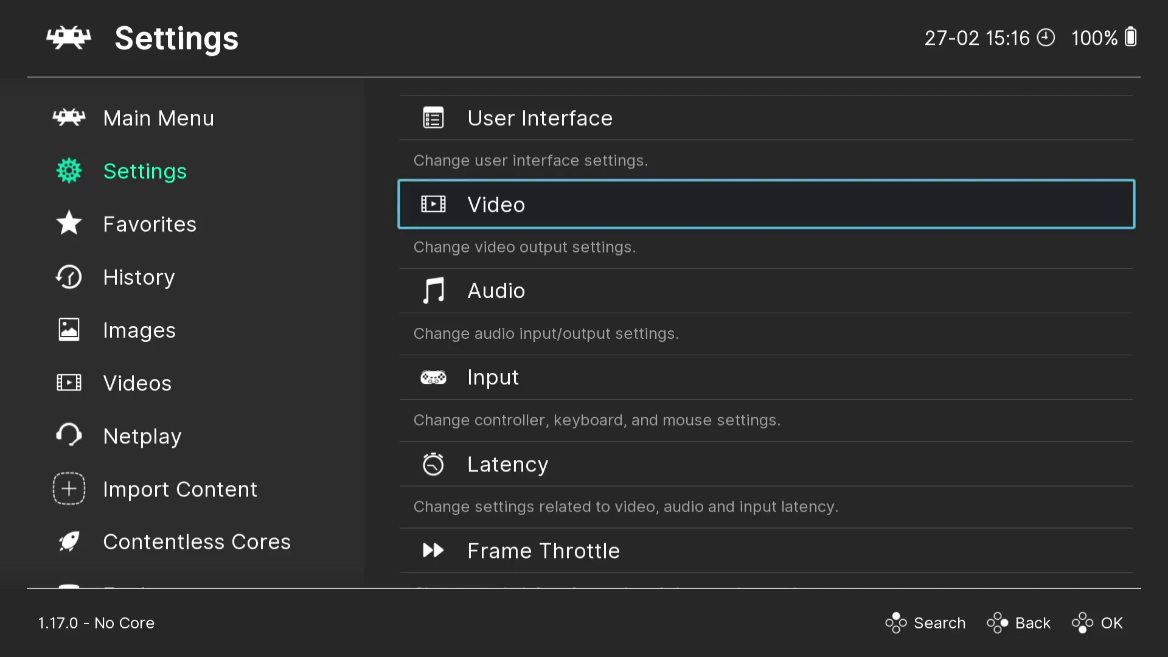
key("Up")
key("Return")
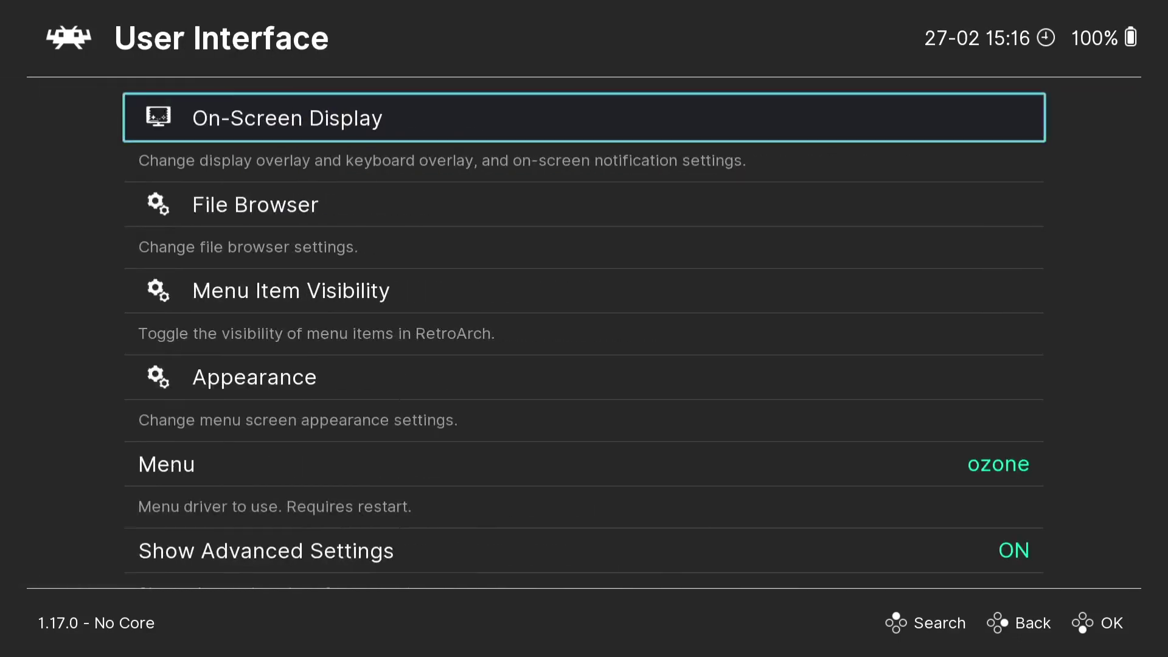
key("Down")
key("Down")
key("Down")
key("Down")
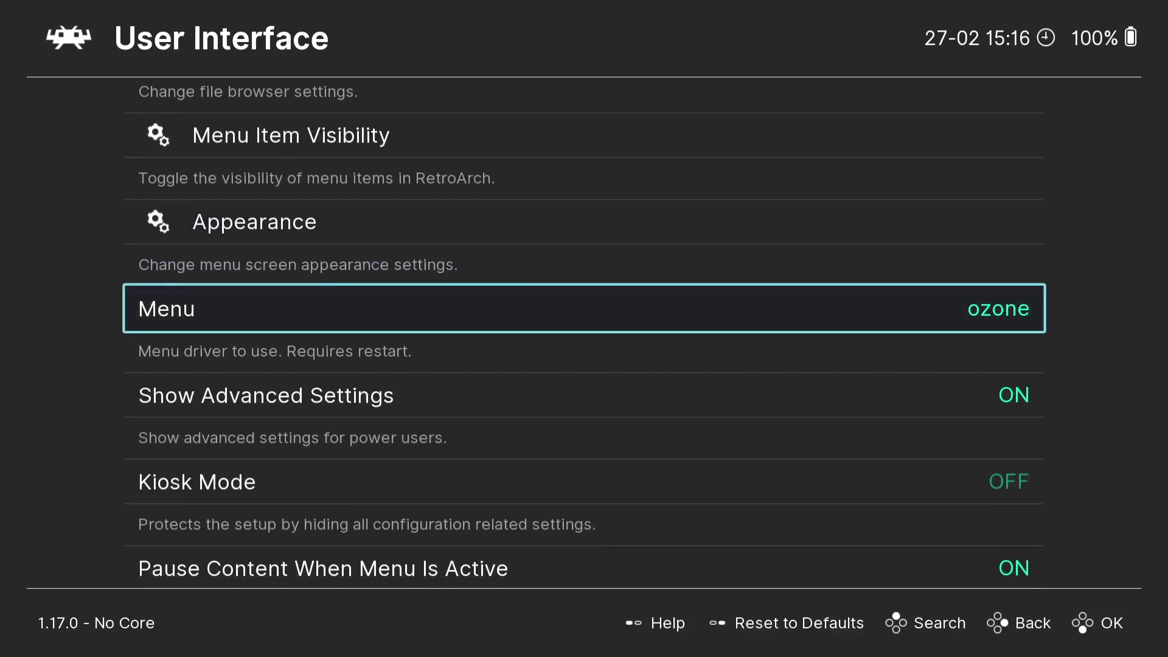
key("Return")
key("Down")
key("Down")
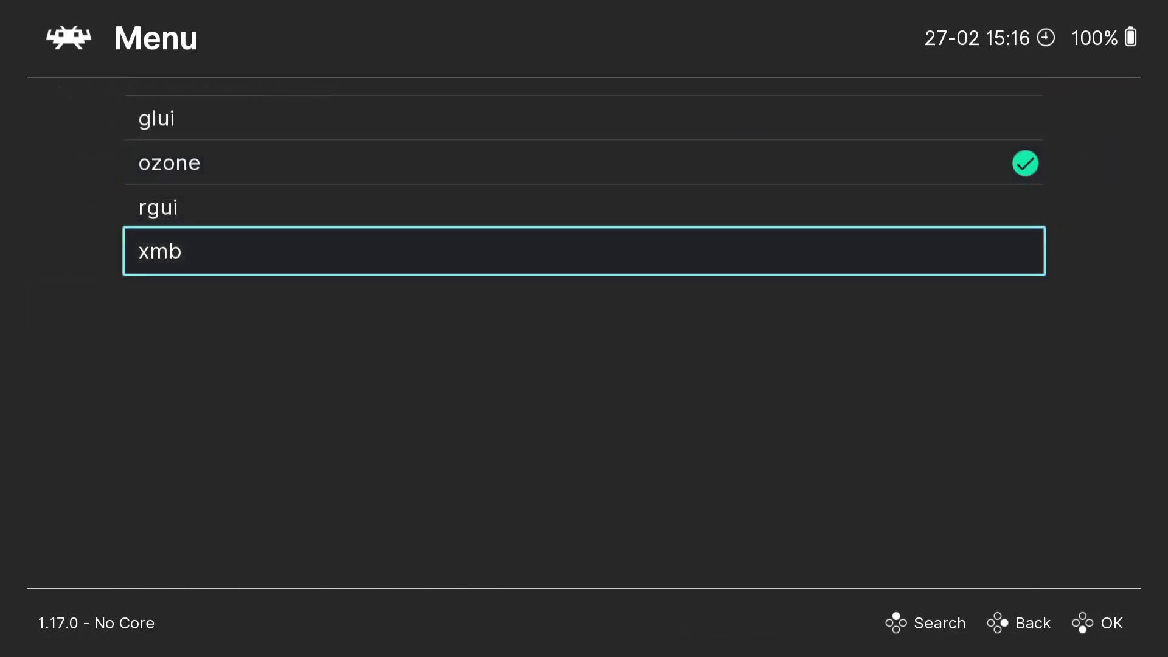
key("Return")
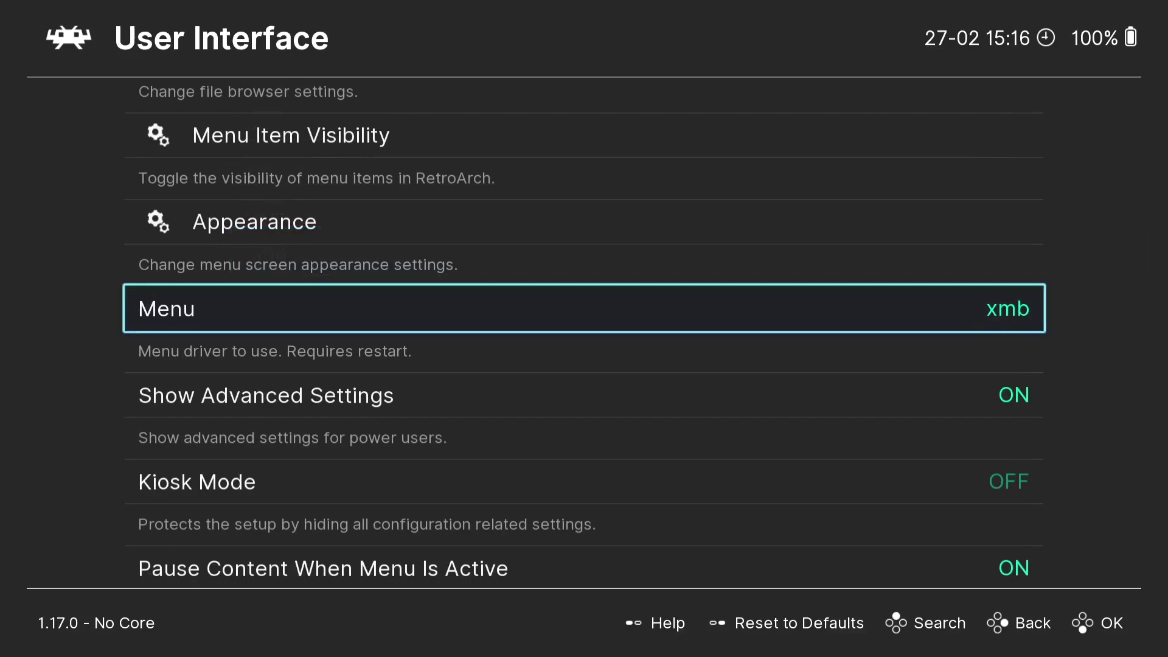
key("BackSpace")
key("Left")
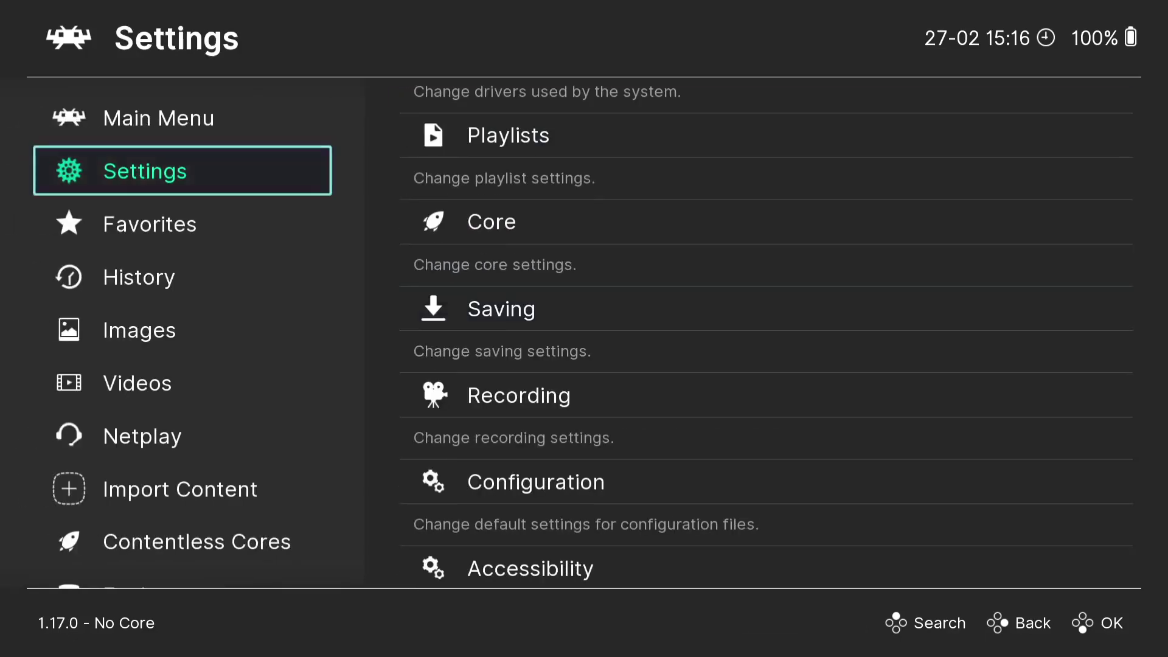
- Save the current configuration to retroarch.cfg via Main Menu > Configuration File
key("Up")
key("Right")
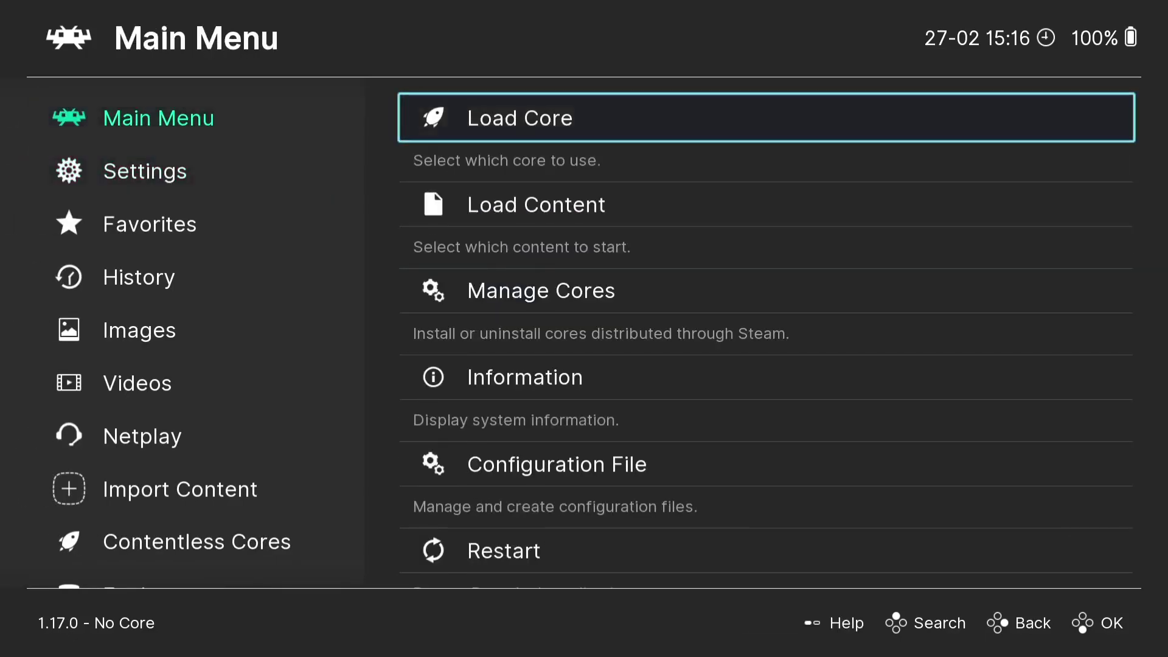
key("Down")
key("Down")
key("Down")
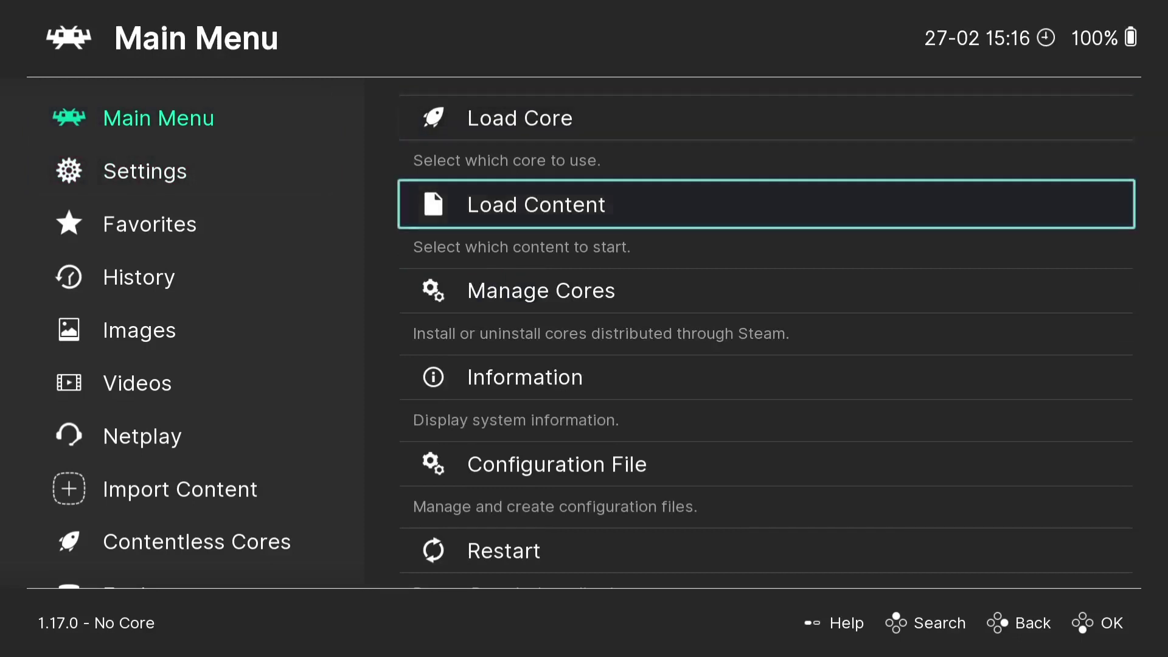
key("Down")
key("Return")
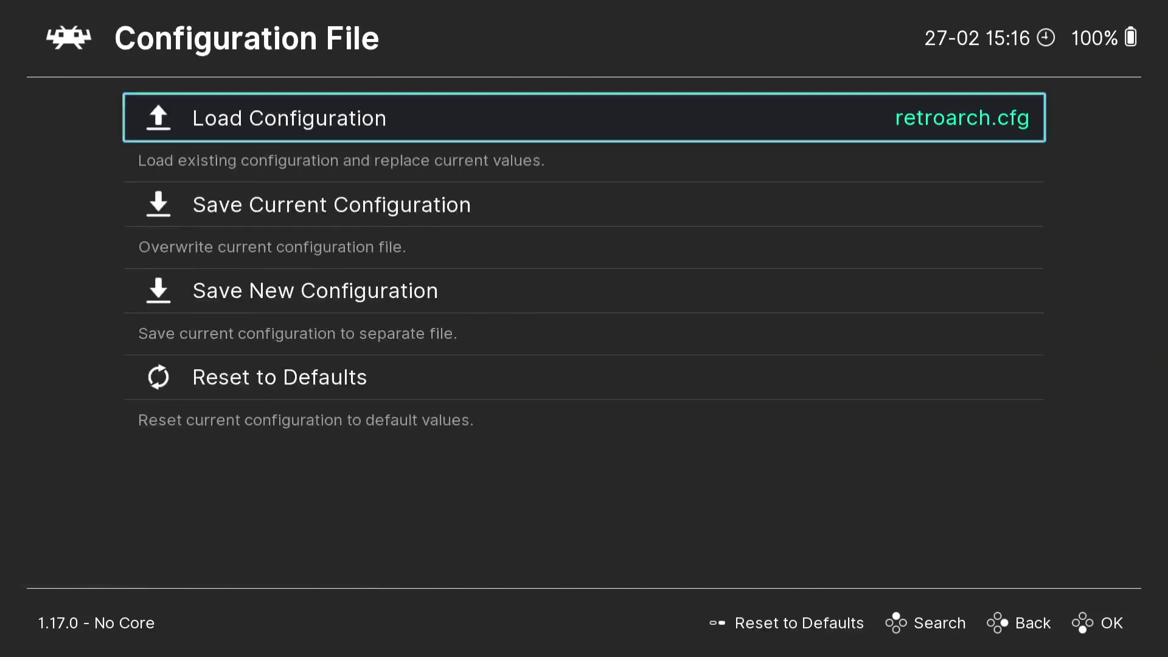
key("Down")
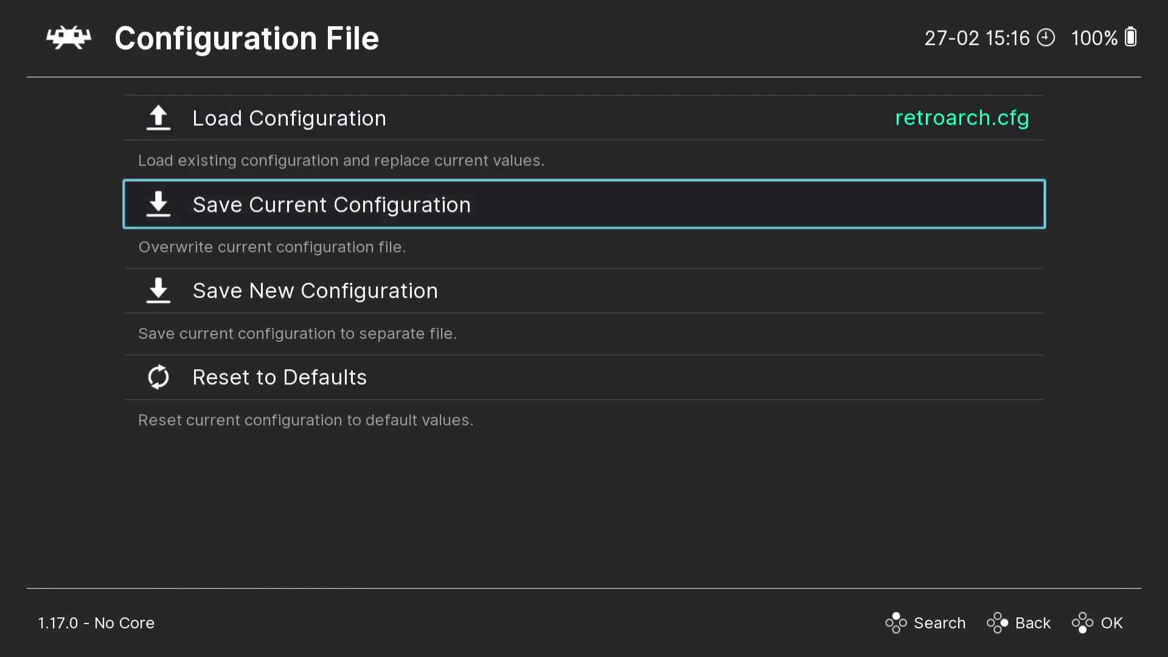
key("Return")
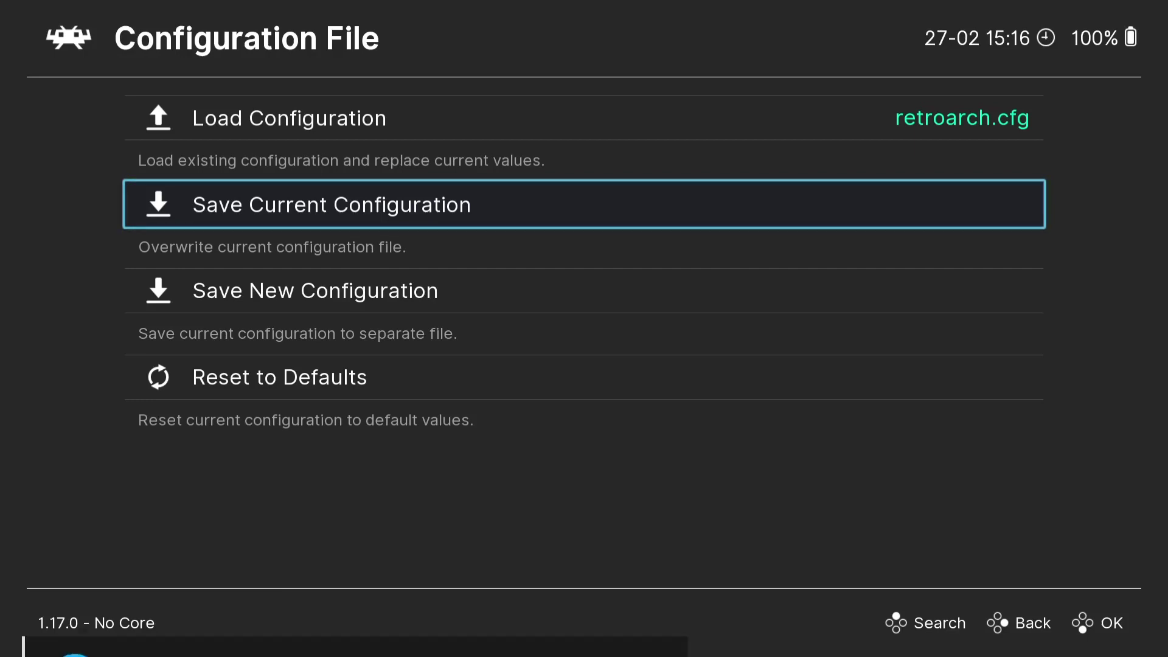
- Restart RetroArch from the Main Menu so it loads the xmb interface
key("BackSpace")
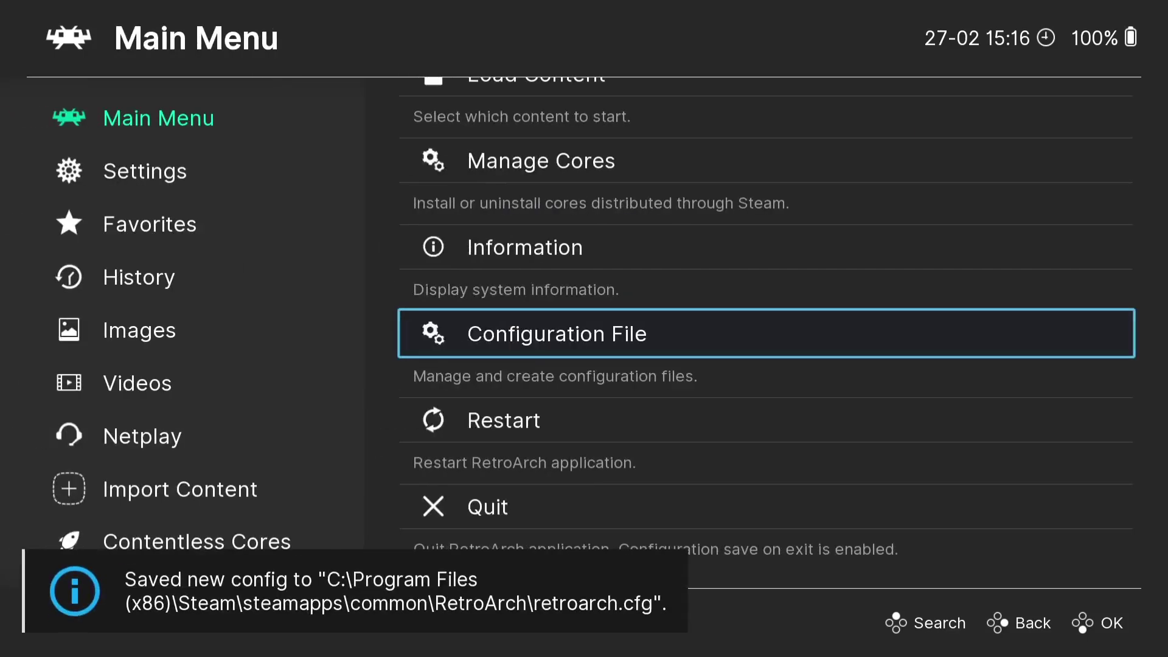
key("Down")
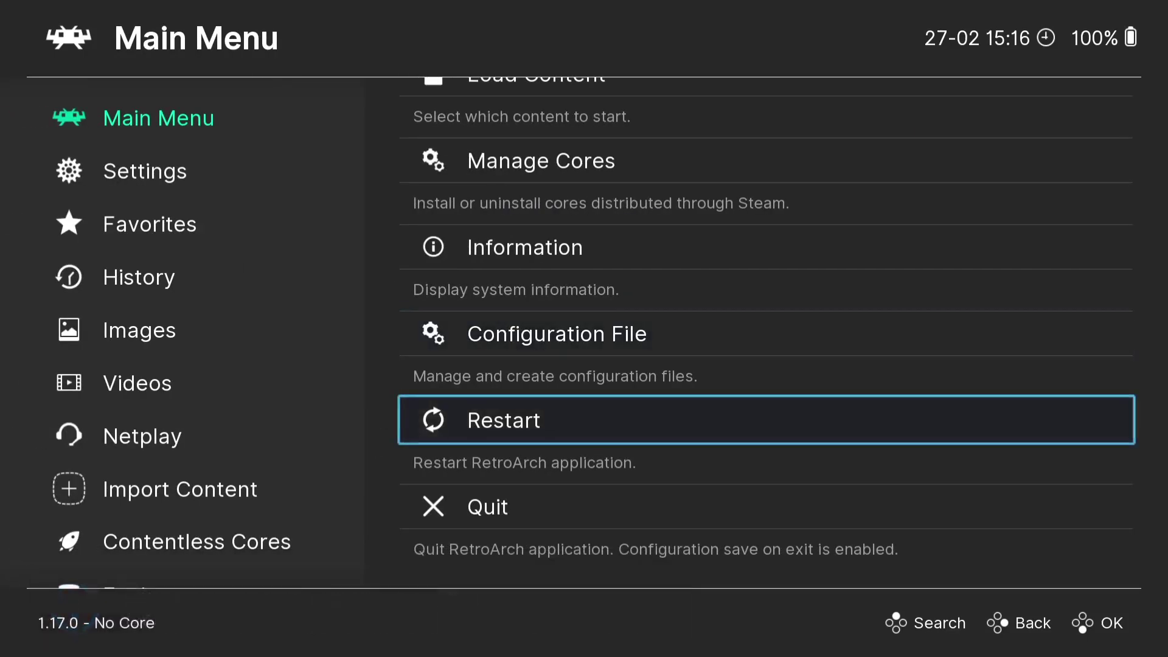
key("Return")
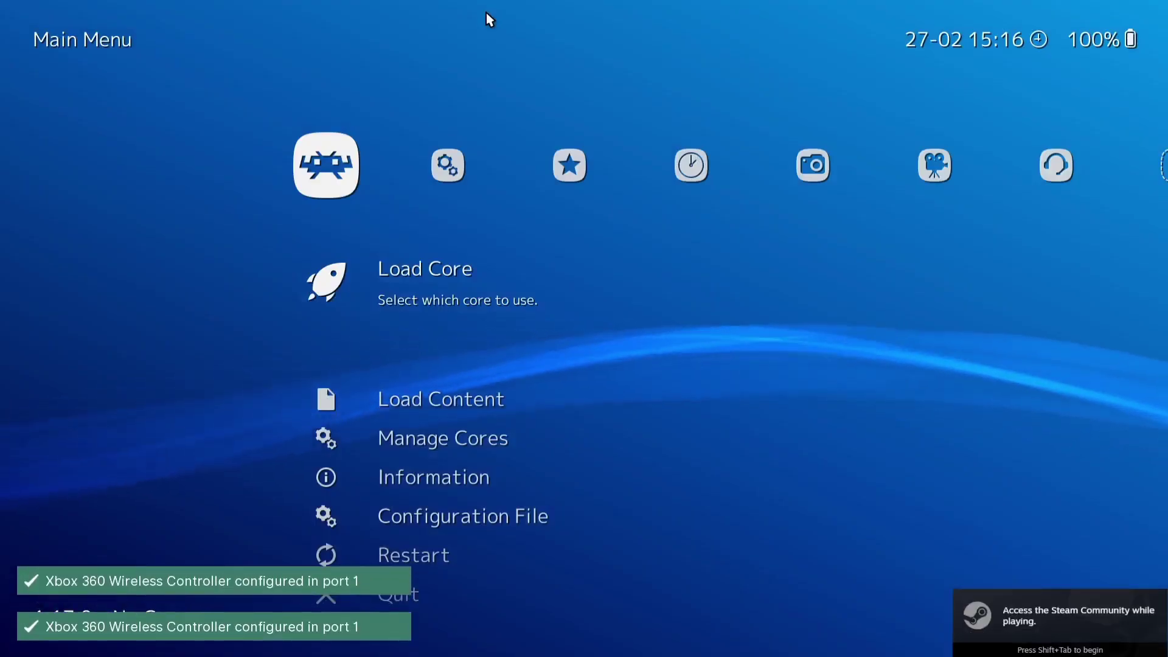
- Browse the XMB Settings and Main Menu categories, then quit RetroArch to the desktop
key("Right")
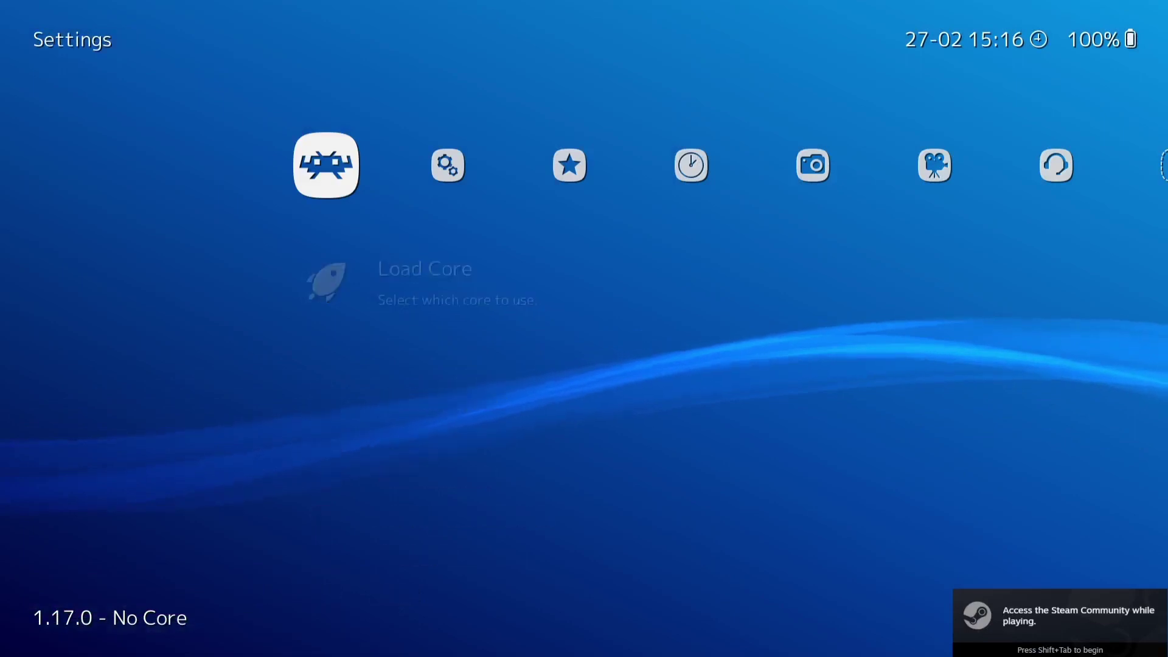
key("Left")
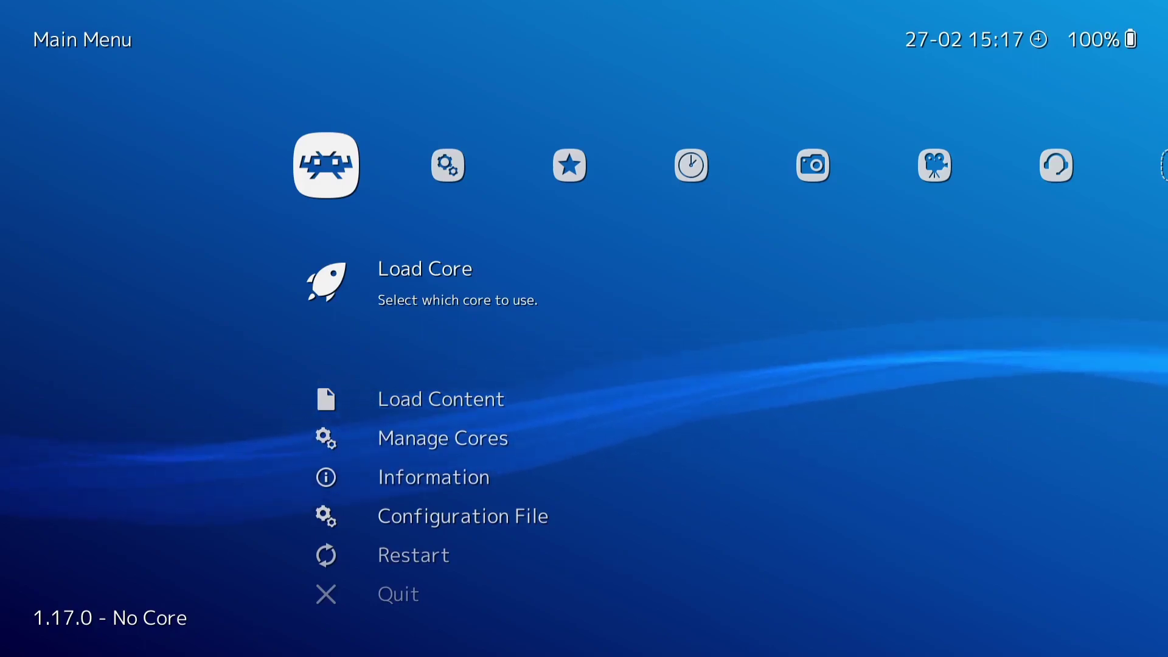
key("Down")
key("Down")
key("Down")
key("Down")
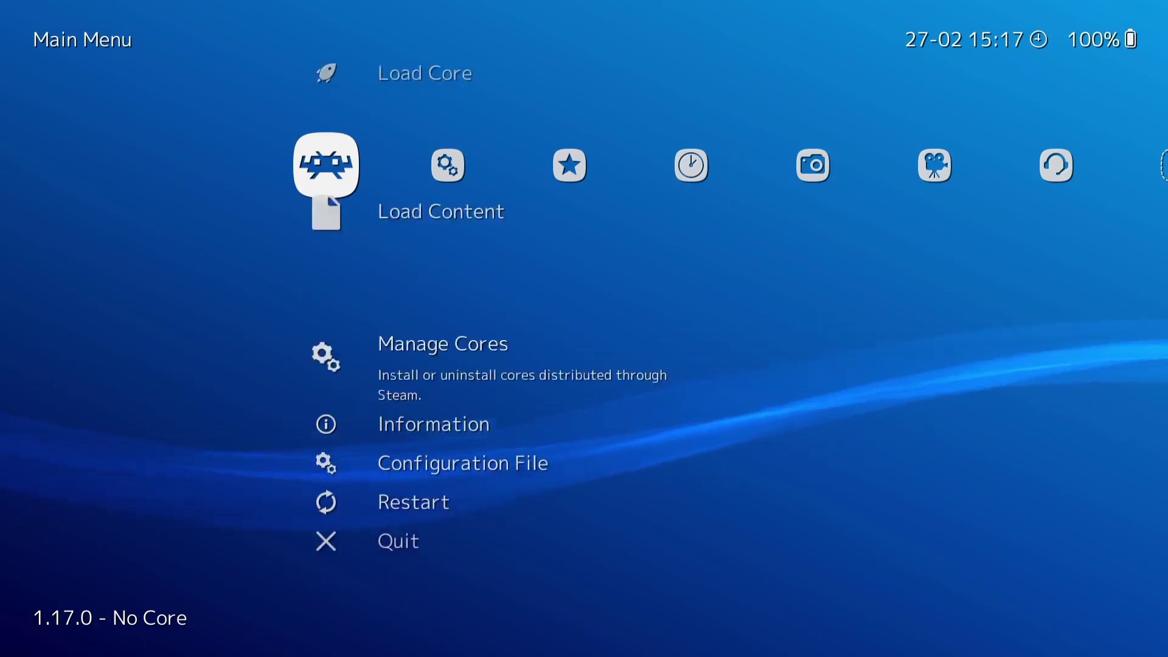
key("Down")
key("Down")
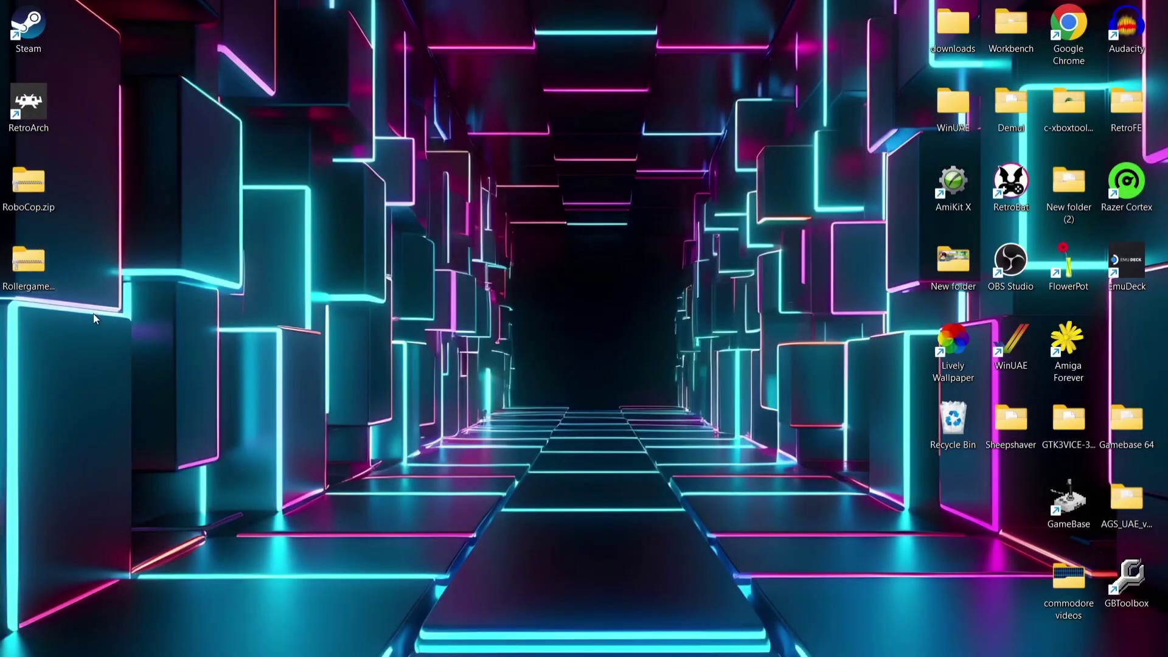
- Move the RoboCop and Rollergames zip files toward the desktop centre and deselect them
left_click_drag(93, 313, 459, 73)
left_click(574, 313)
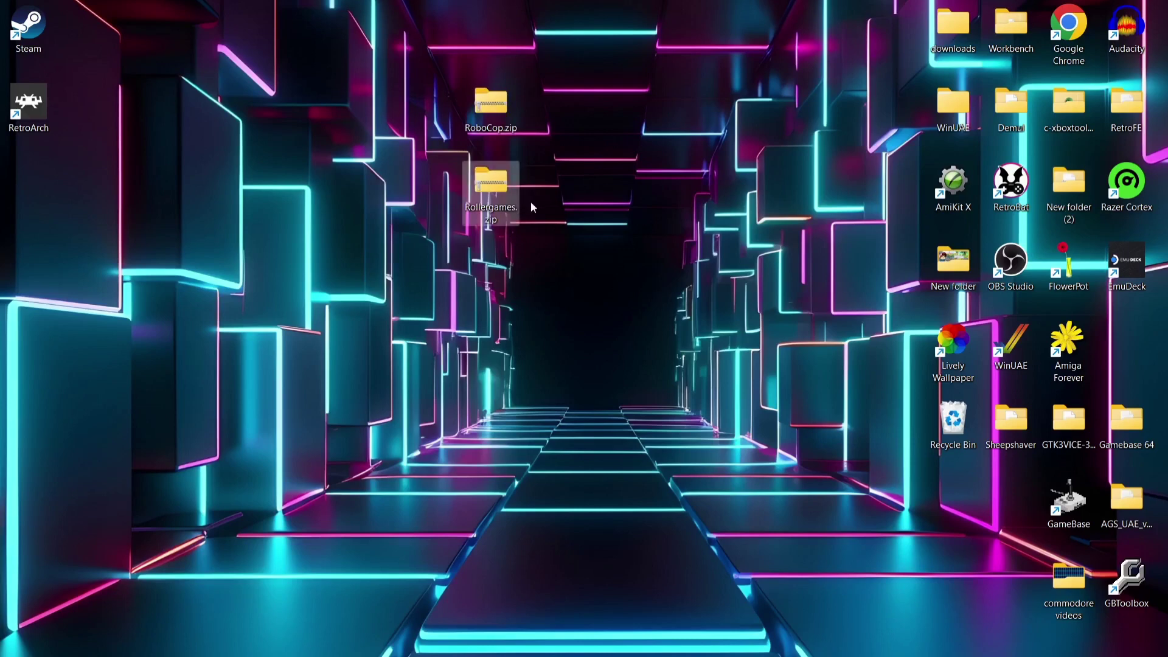
left_click(546, 294)
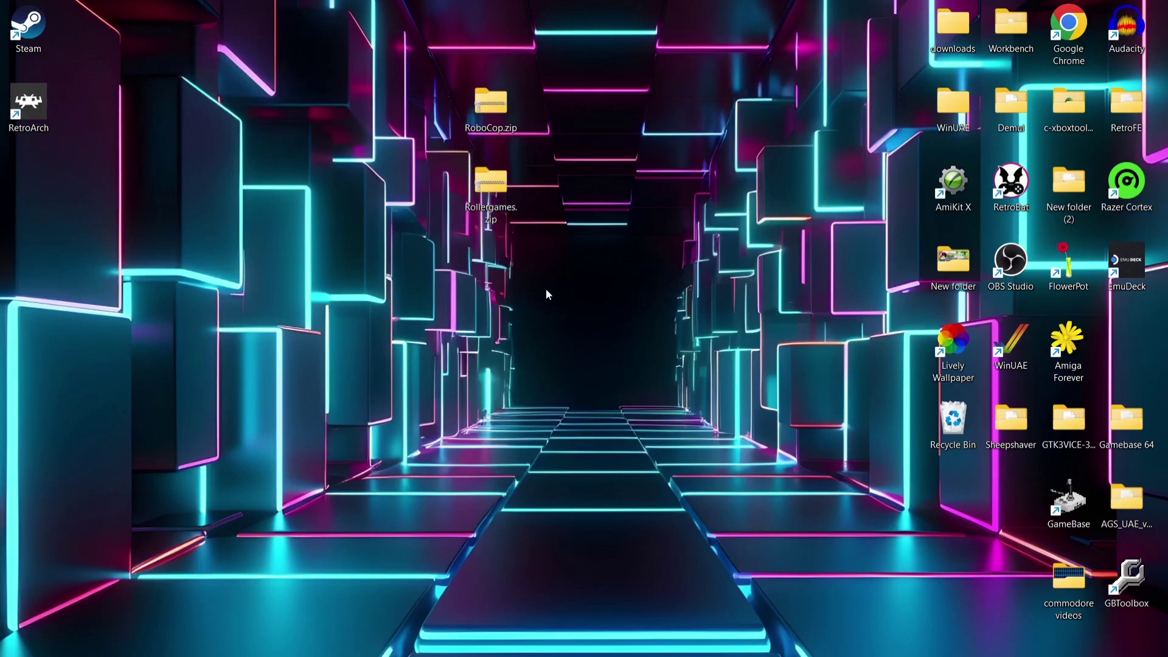
- Create a desktop folder named NES, drag both zips into it, and open it
right_click(243, 266)
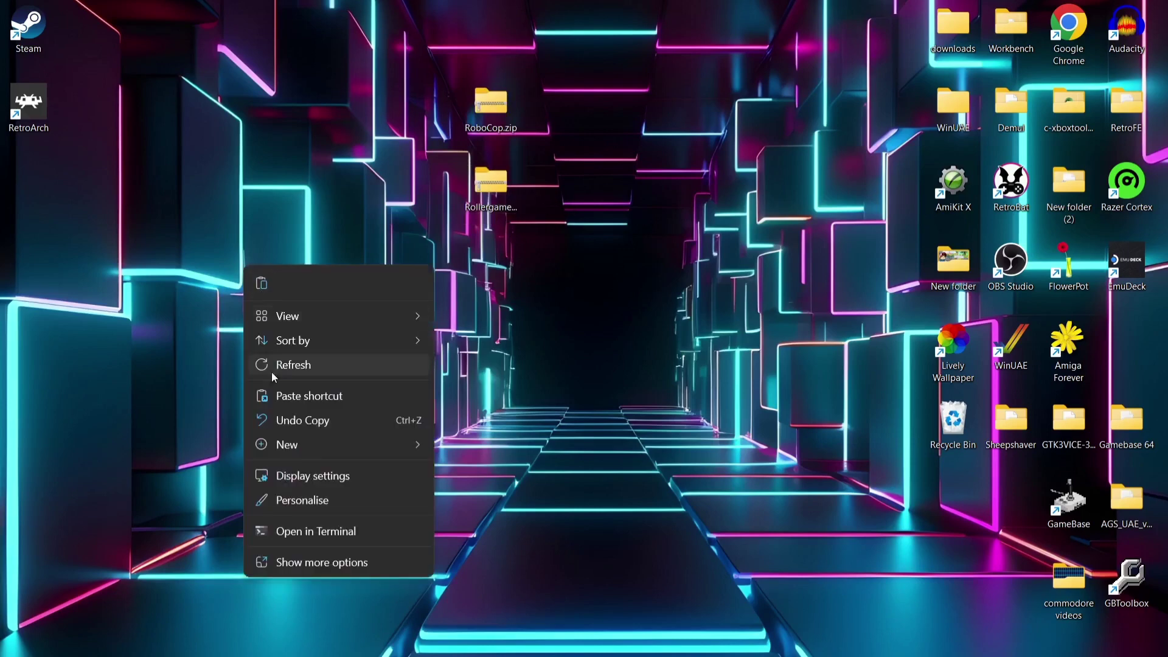
mouse_move(326, 447)
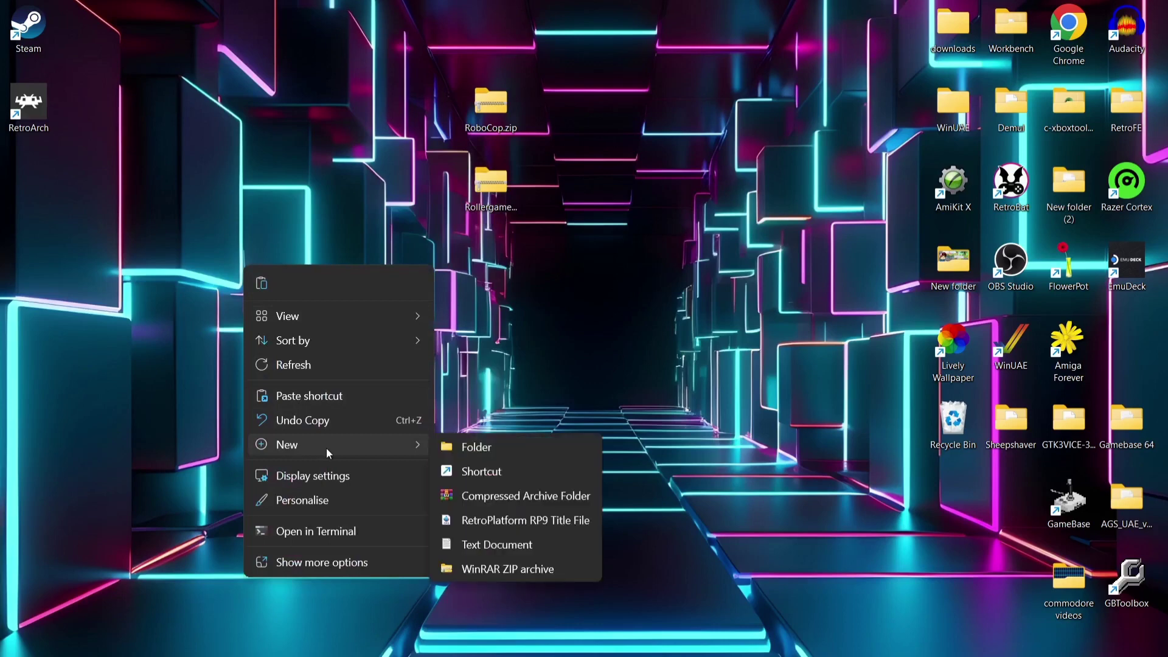
left_click(475, 451)
type("NES")
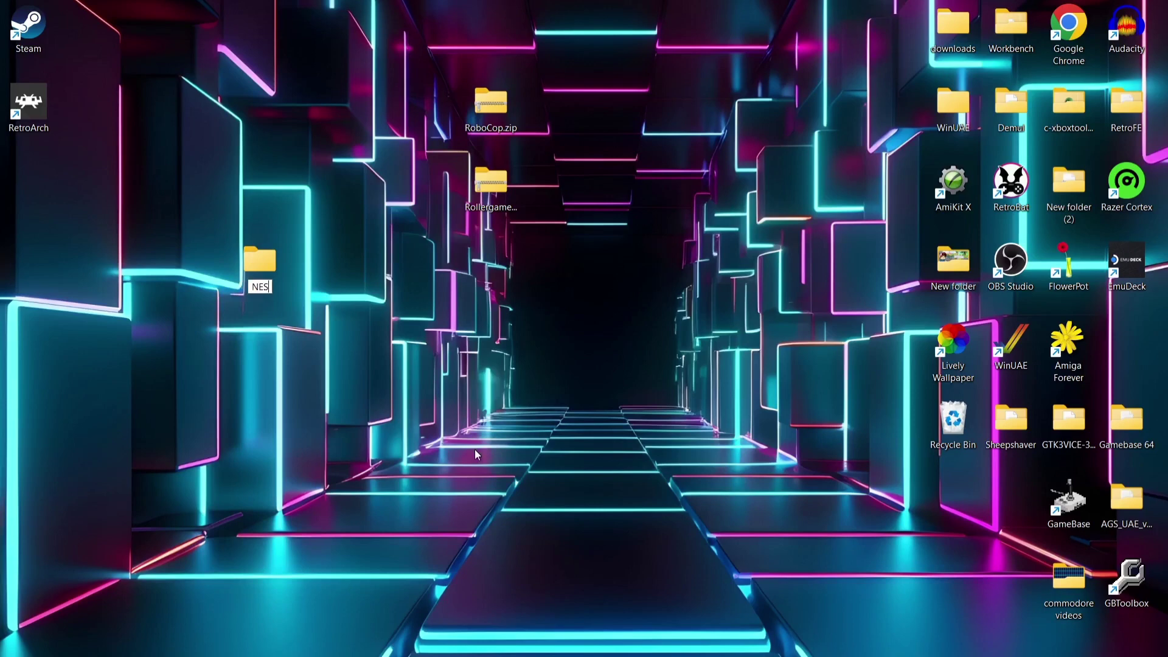
key("Return")
left_click_drag(558, 243, 252, 254)
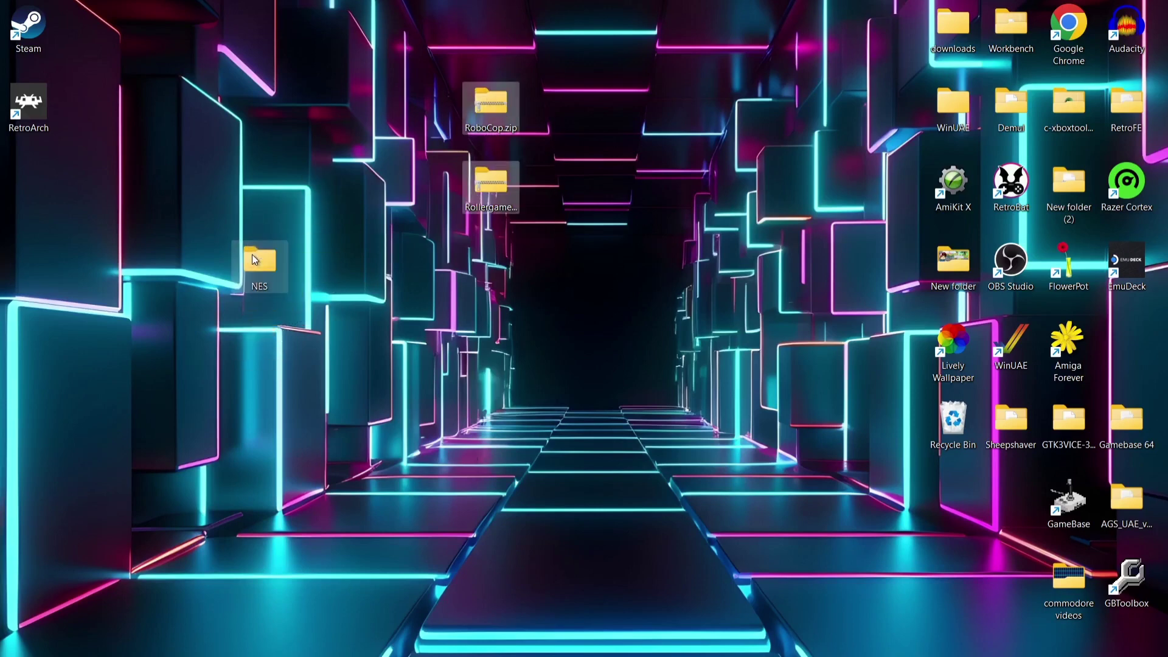
double_click(252, 254)
- Select RoboCop.zip and Rollergames.zip and bring up the WinRAR extract options for them
left_click_drag(360, 236, 267, 137)
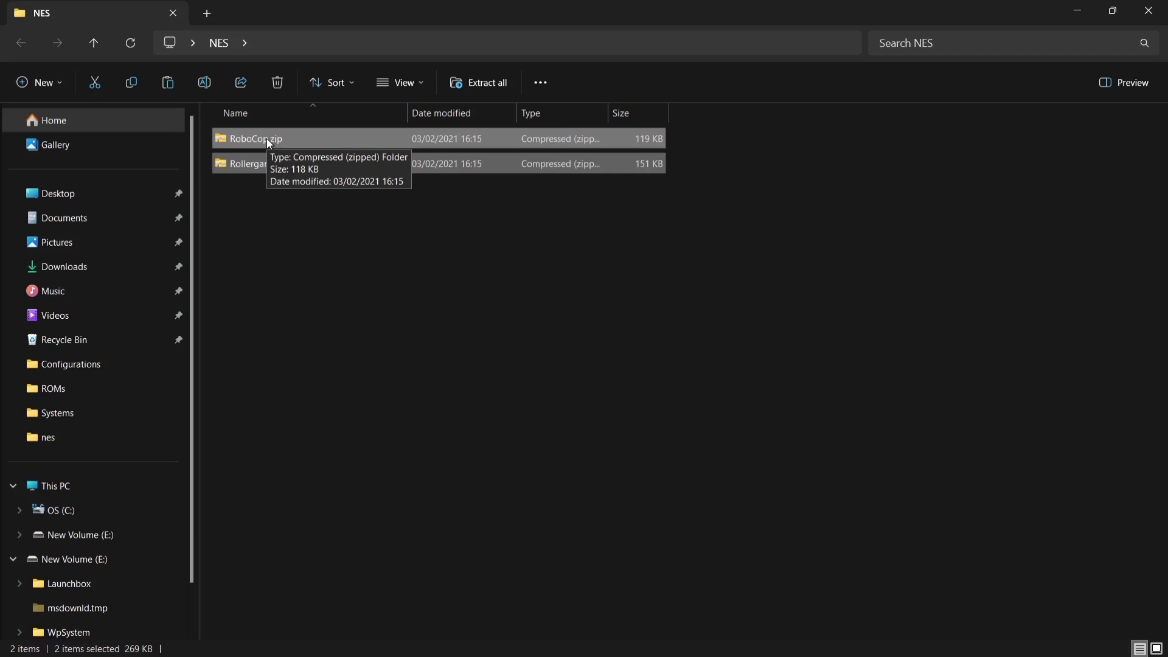
right_click(269, 141)
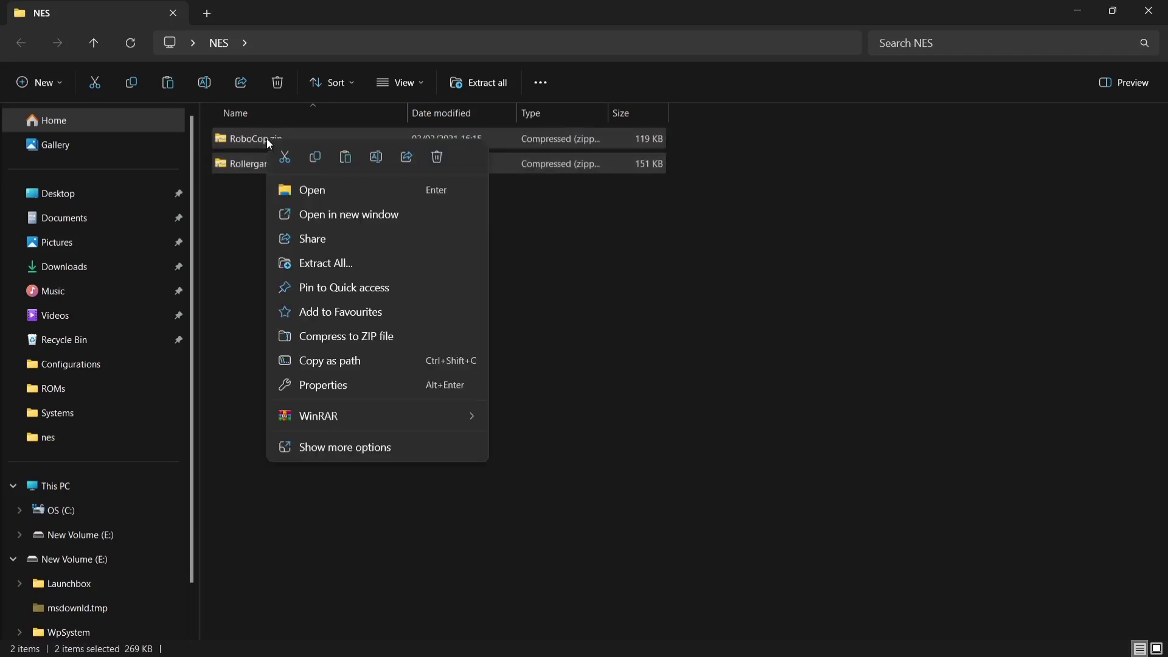
mouse_move(370, 419)
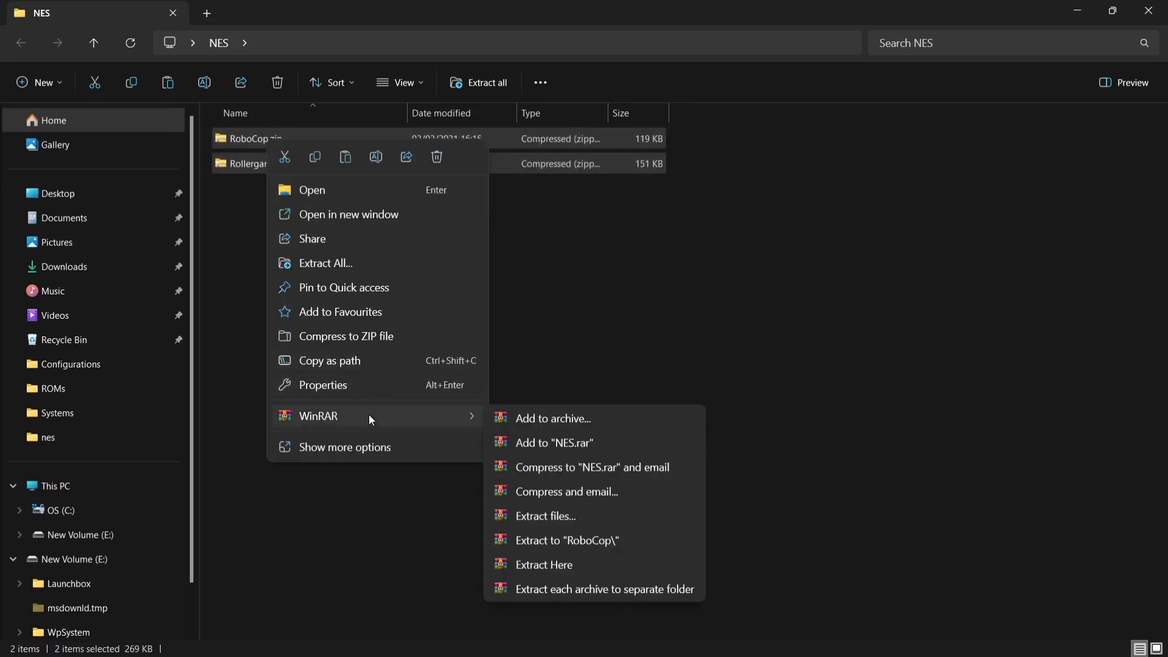